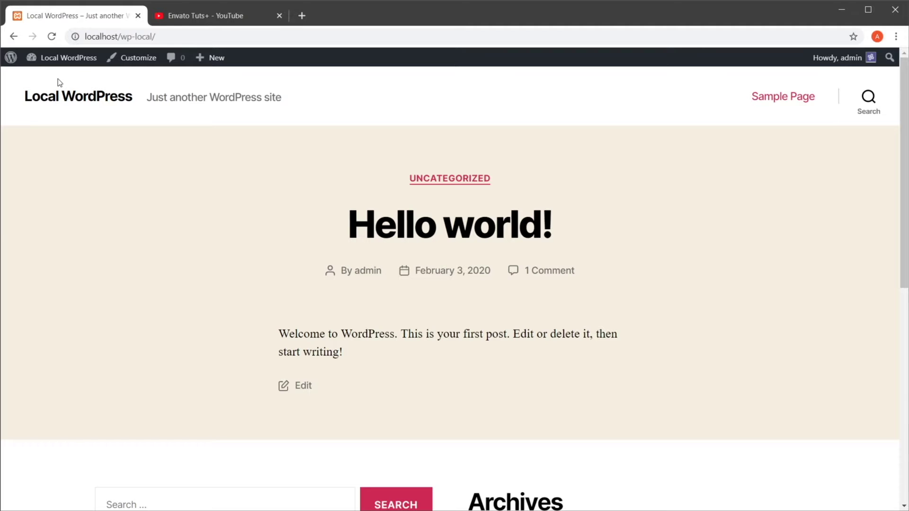
# With the admin dashboard open in another tab, view the Hello world! post on the front page
pyautogui.keyDown('ctrl'); pyautogui.click(67, 58); pyautogui.keyUp('ctrl')
pyautogui.hotkey('ctrl', 'Tab')
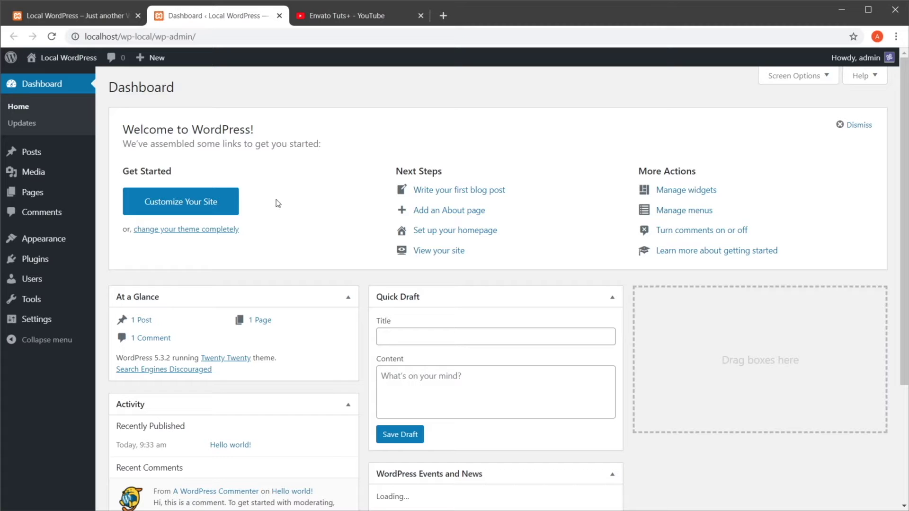
pyautogui.click(83, 18)
pyautogui.scroll(-6, 217, 204)
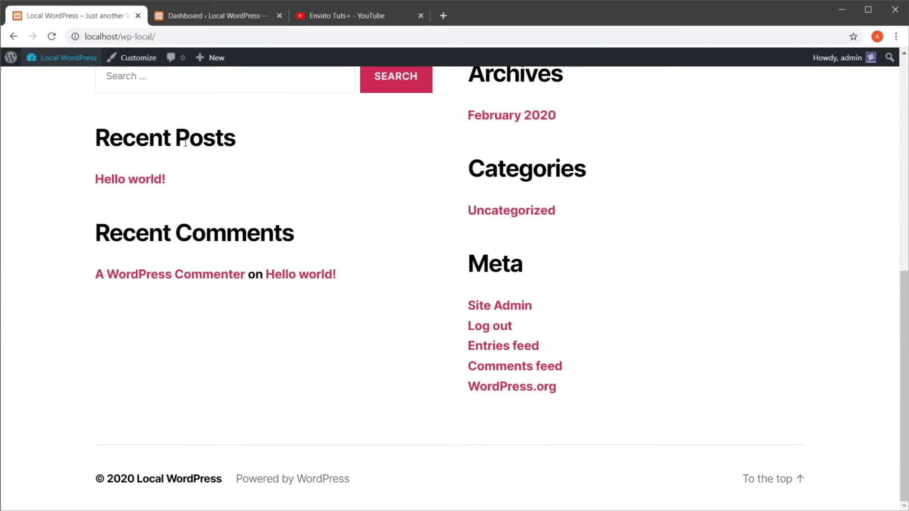
pyautogui.click(134, 183)
pyautogui.scroll(-5, 324, 264)
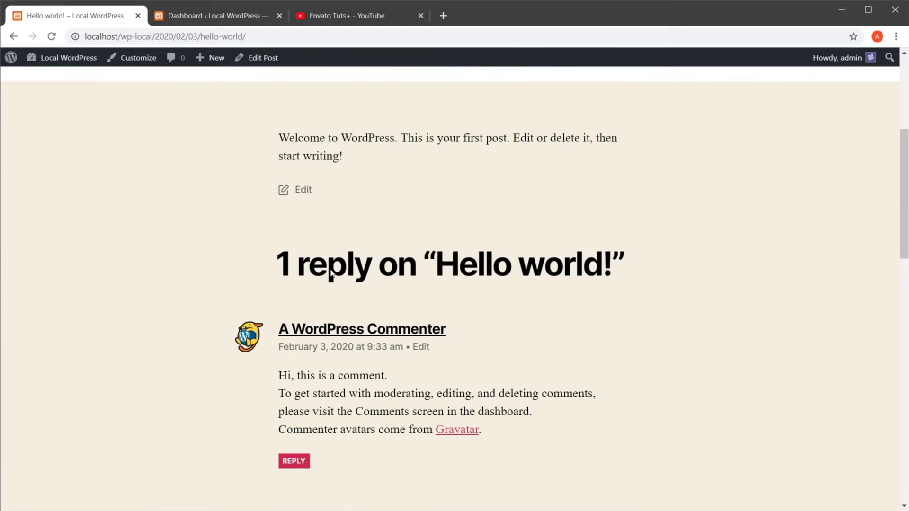
pyautogui.scroll(5, 316, 231)
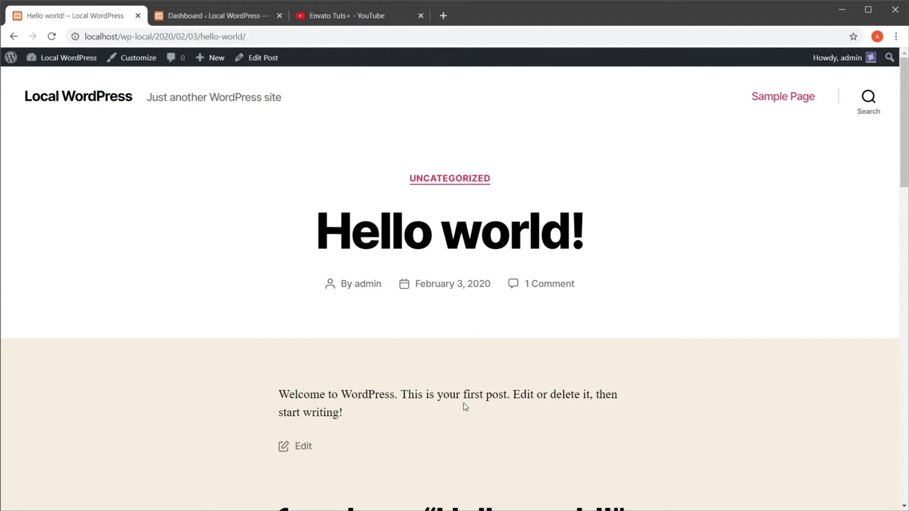
# Open Hello world! for editing from Posts > All Posts, then show the Envato Tuts+ YouTube videos
pyautogui.click(206, 21)
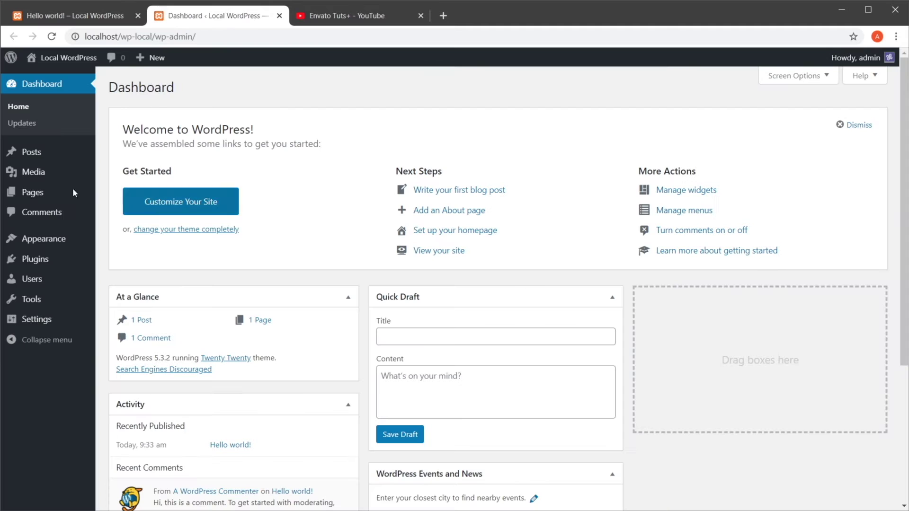
pyautogui.moveTo(44, 150)
pyautogui.click(118, 153)
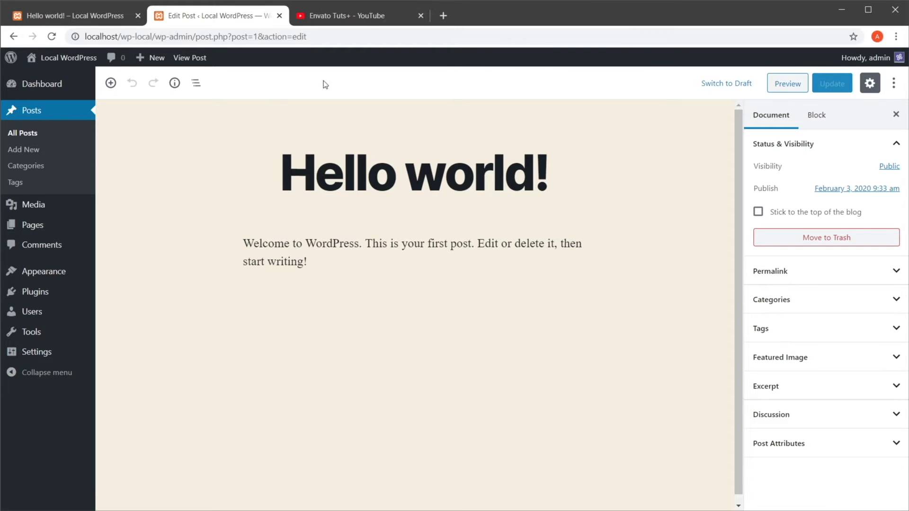
pyautogui.click(351, 14)
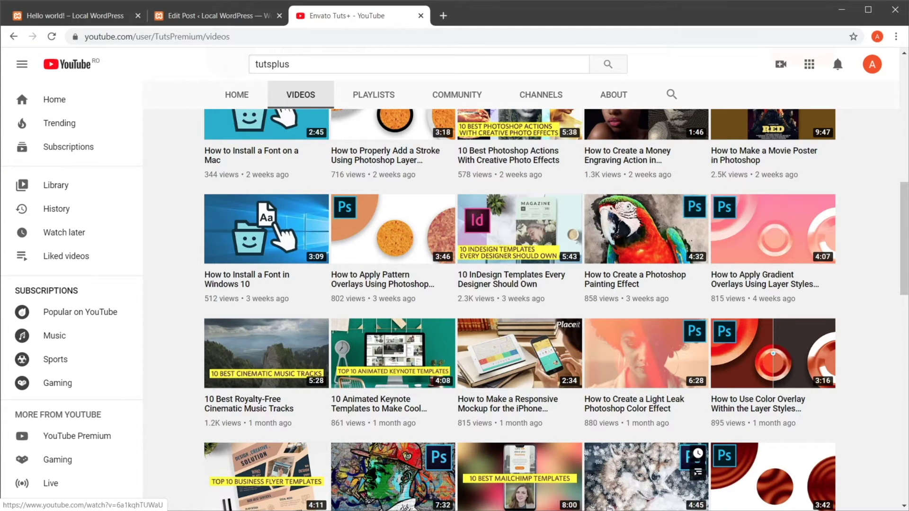
# Open the responsive iPhone mockup video and copy its web address for the post editor
pyautogui.click(530, 358)
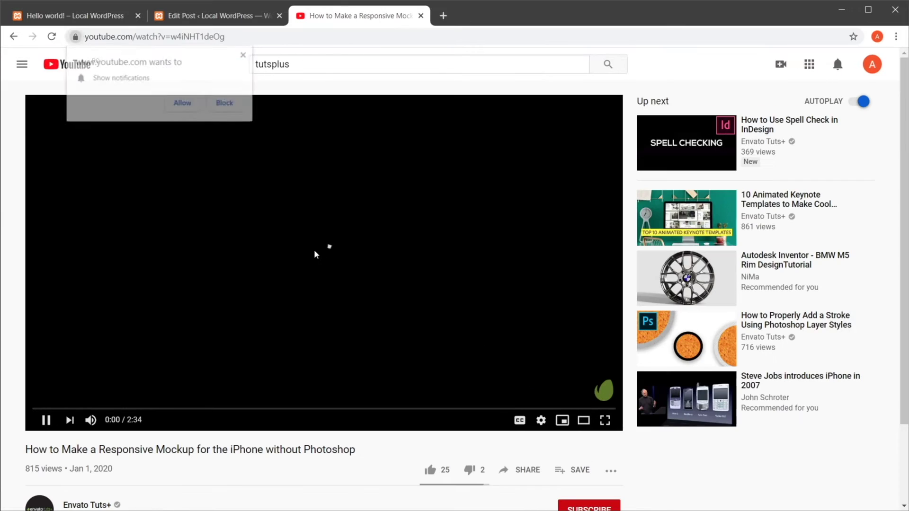
pyautogui.click(316, 254)
pyautogui.click(166, 36)
pyautogui.hotkey('ctrl', 'c')
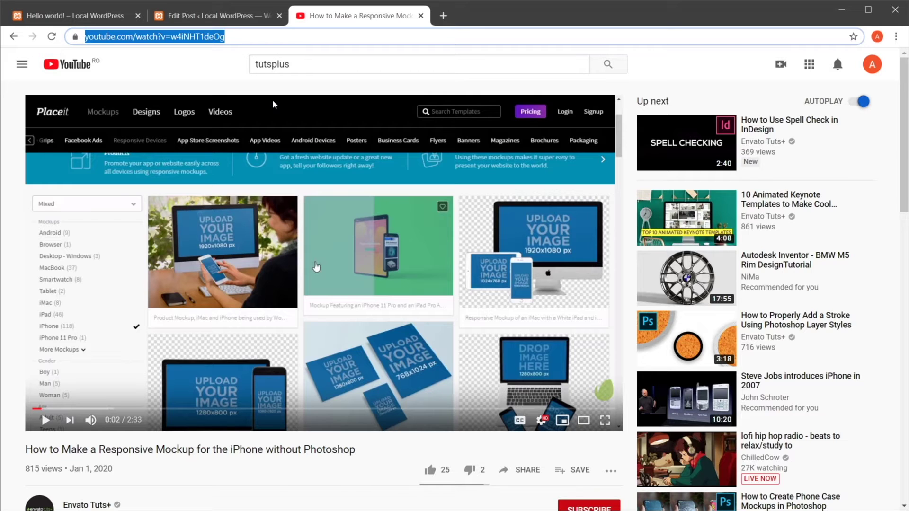
pyautogui.click(207, 17)
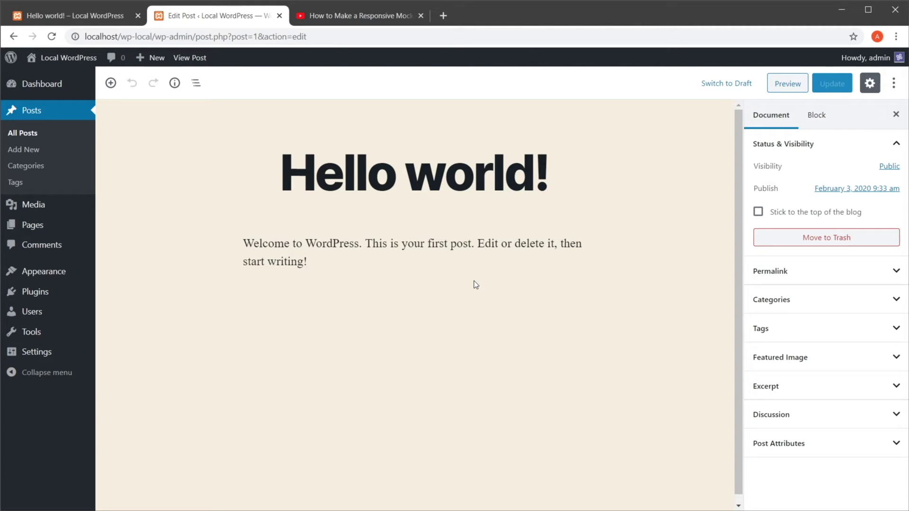
# Insert a YouTube embed block with the copied iPhone mockup video URL below the welcome paragraph
pyautogui.click(112, 86)
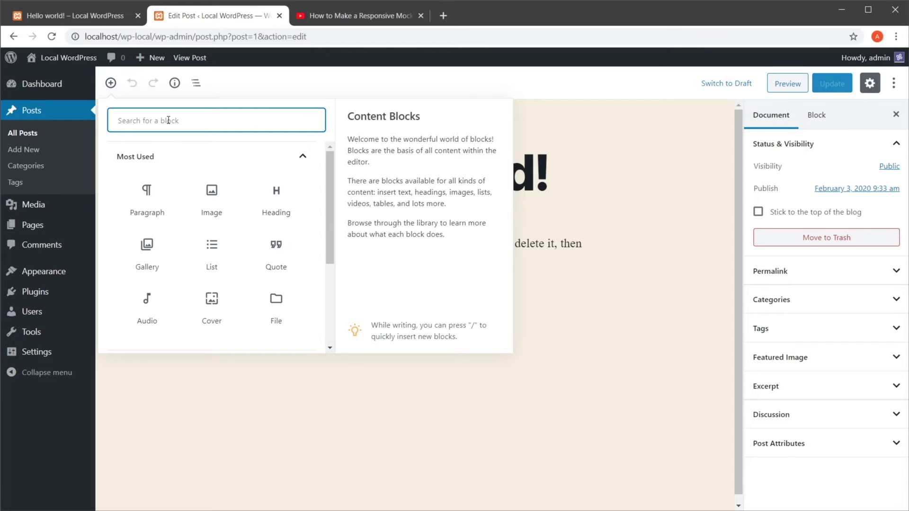
pyautogui.write('youtub')
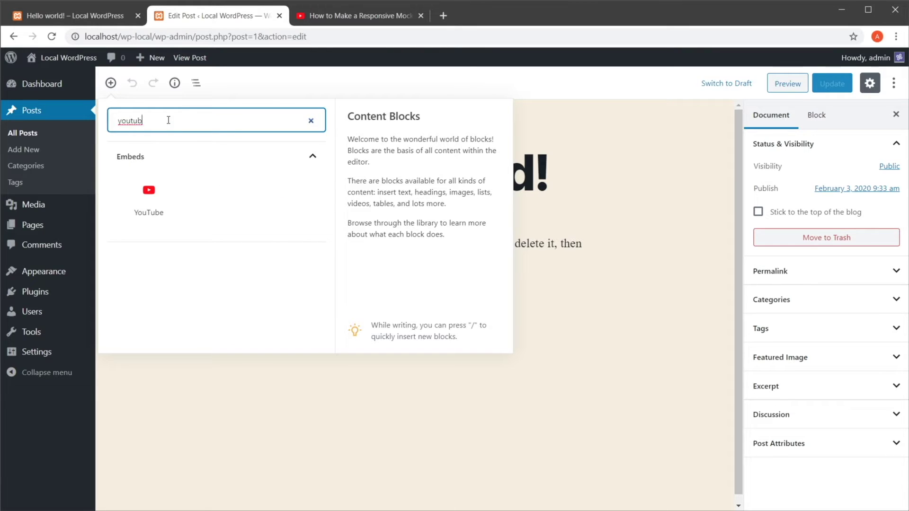
pyautogui.press('BackSpace')
pyautogui.press('BackSpace')
pyautogui.press('BackSpace')
pyautogui.press('BackSpace')
pyautogui.press('BackSpace')
pyautogui.press('BackSpace')
pyautogui.scroll(-5, 218, 189)
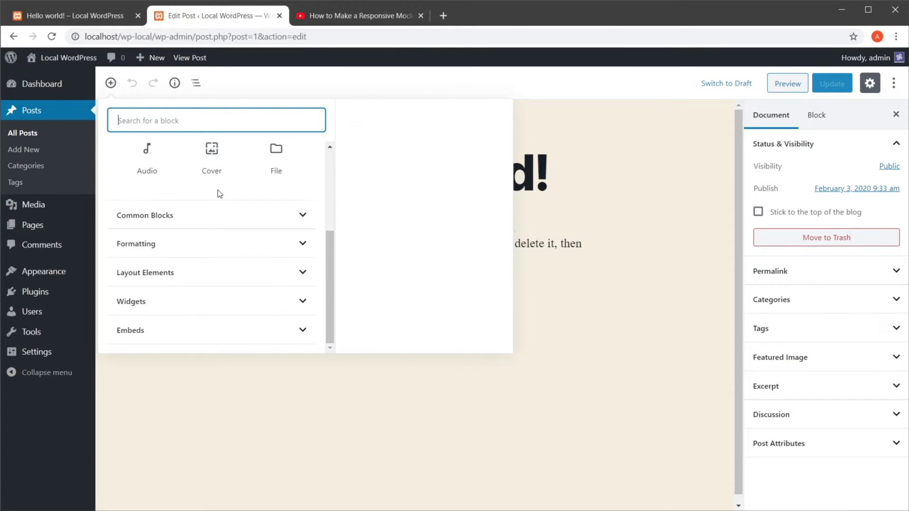
pyautogui.click(181, 336)
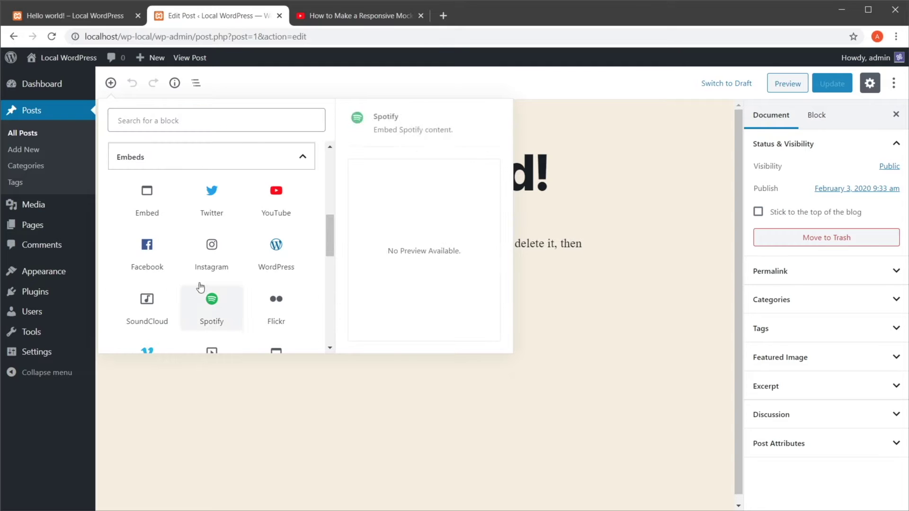
pyautogui.click(273, 202)
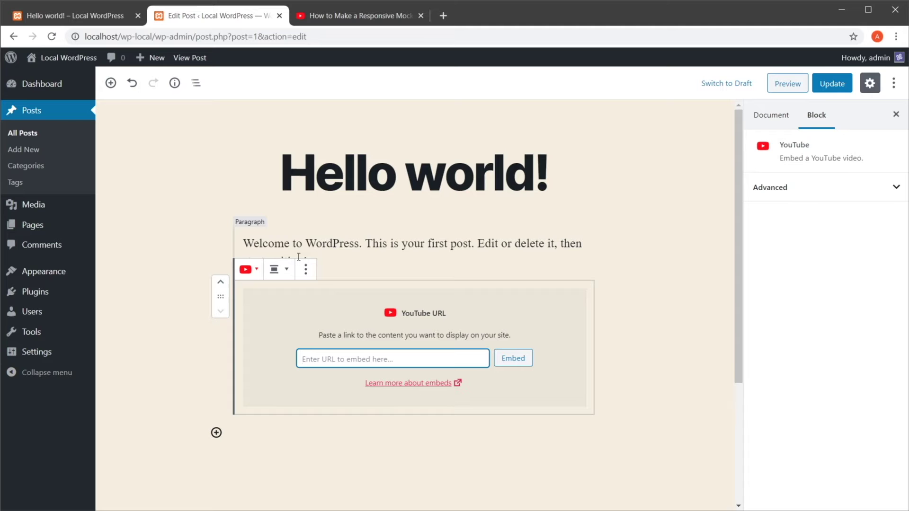
pyautogui.hotkey('ctrl', 'v')
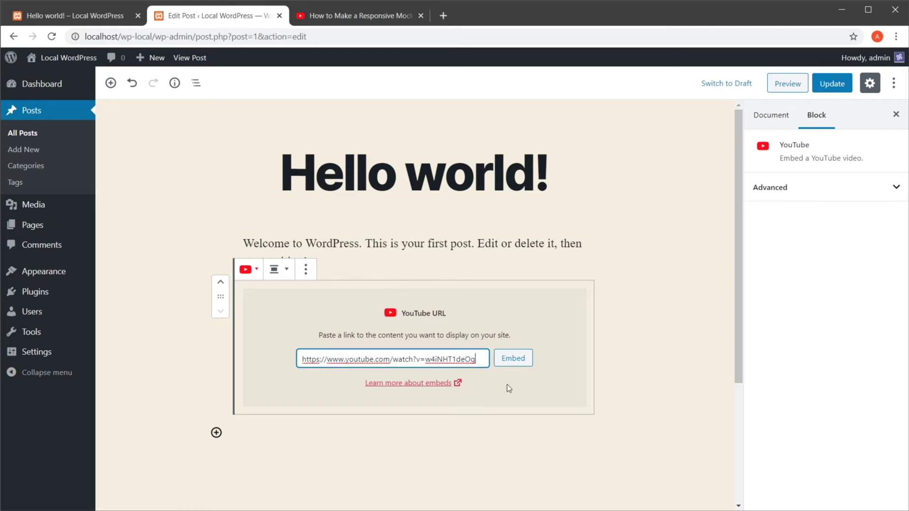
pyautogui.click(513, 358)
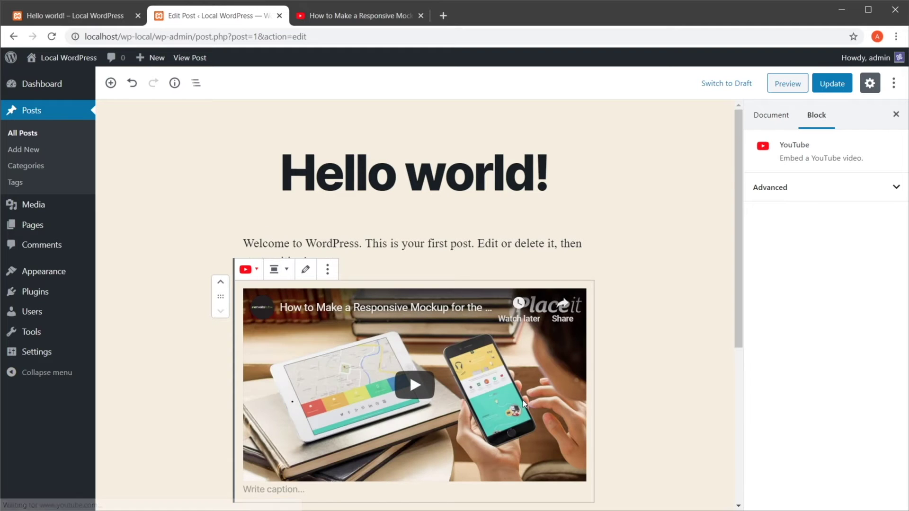
# Update the post and view the published Hello world! page
pyautogui.click(650, 342)
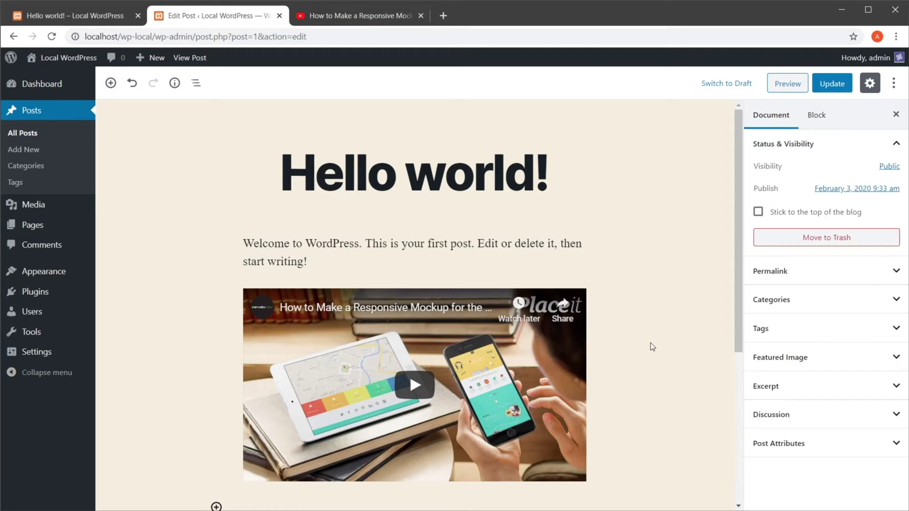
pyautogui.click(832, 84)
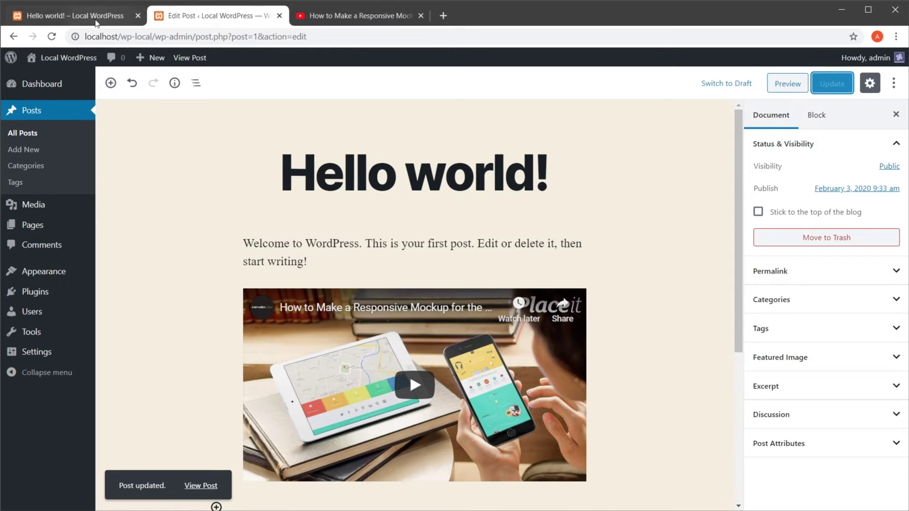
pyautogui.click(94, 19)
pyautogui.click(50, 37)
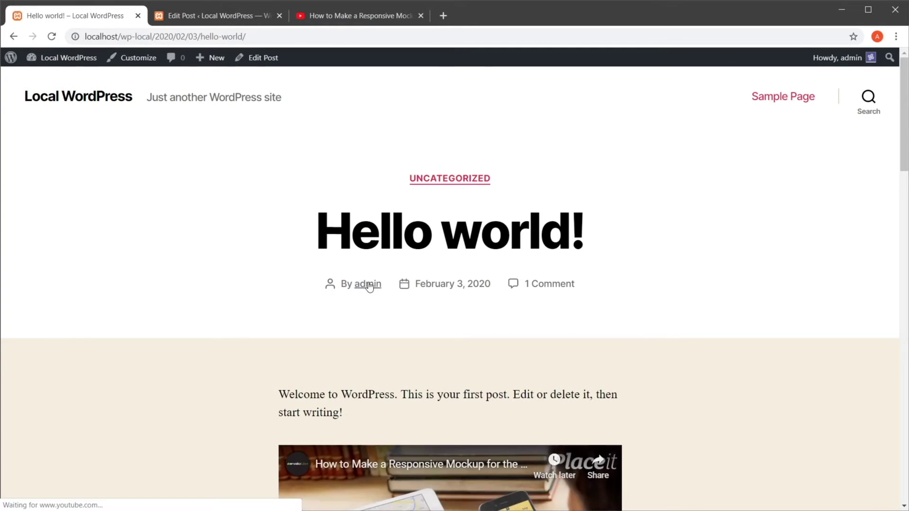
pyautogui.scroll(-5, 617, 312)
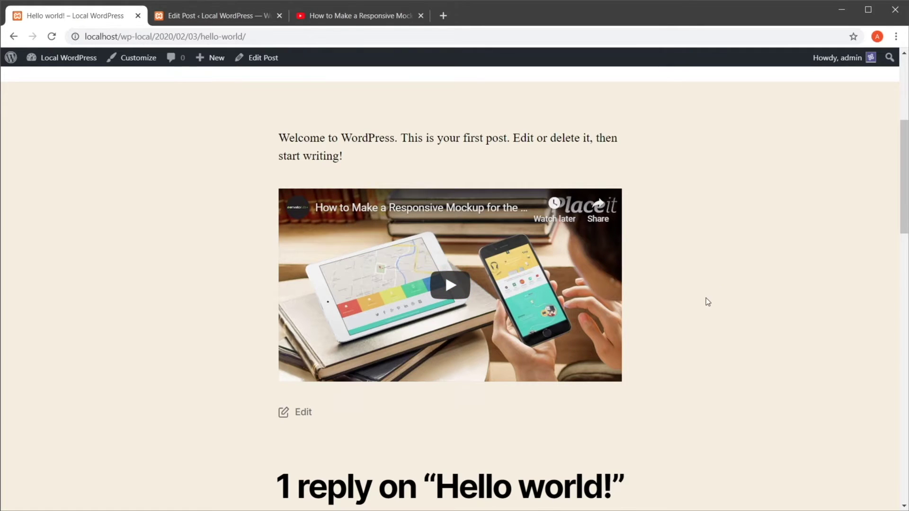
pyautogui.scroll(5, 706, 301)
pyautogui.click(212, 15)
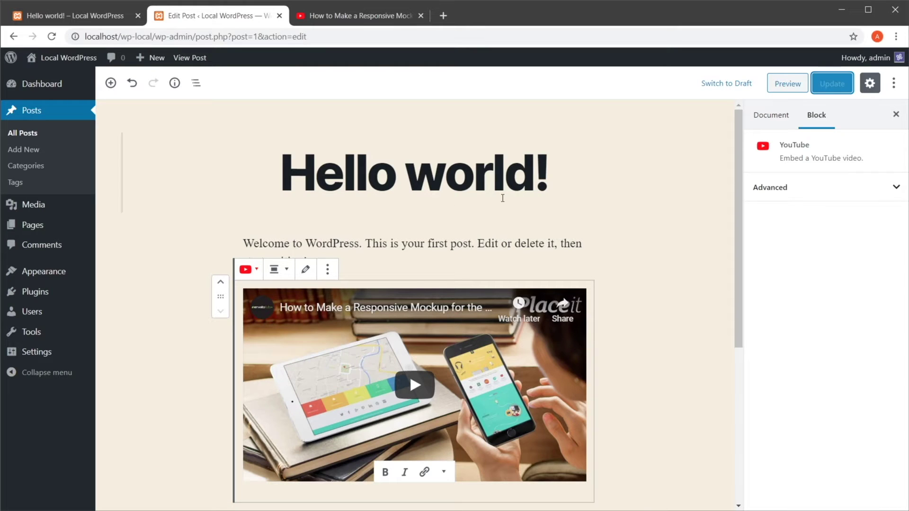
# Install and activate the Classic Editor plugin from Plugins > Add New
pyautogui.click(35, 291)
pyautogui.click(171, 89)
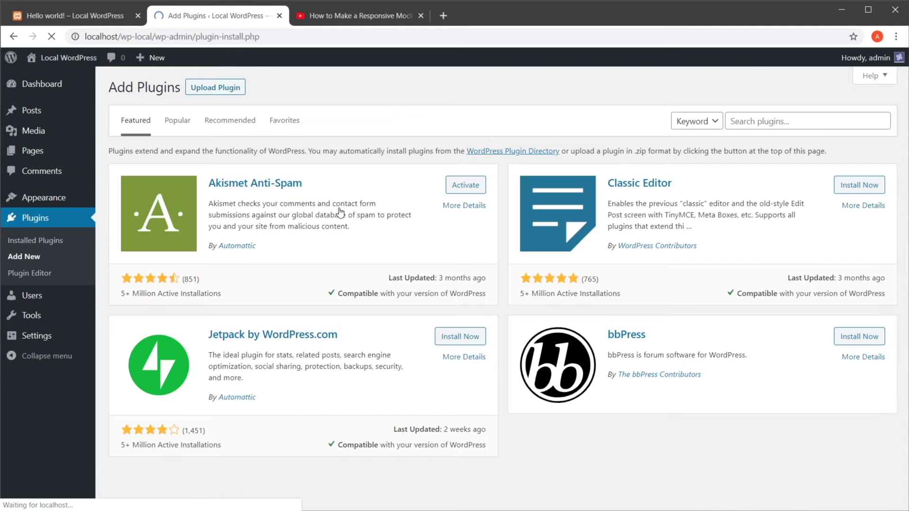
pyautogui.click(855, 185)
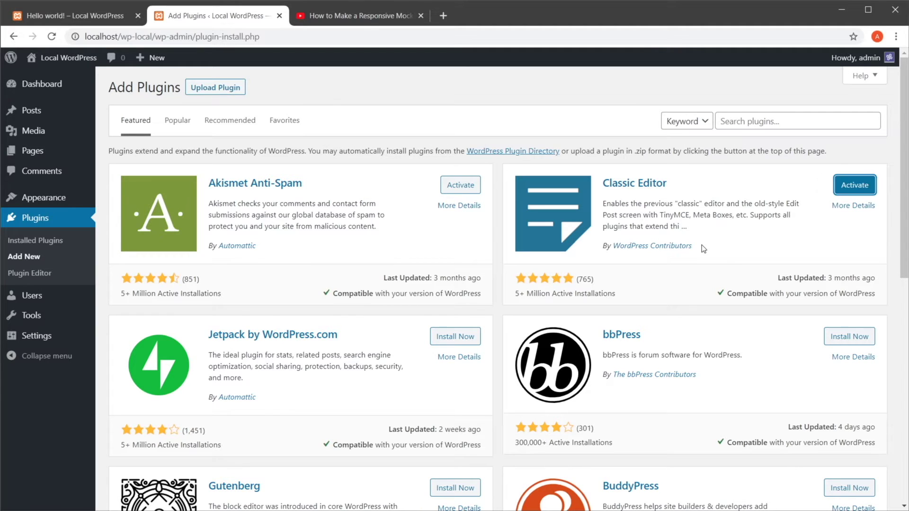
pyautogui.click(854, 185)
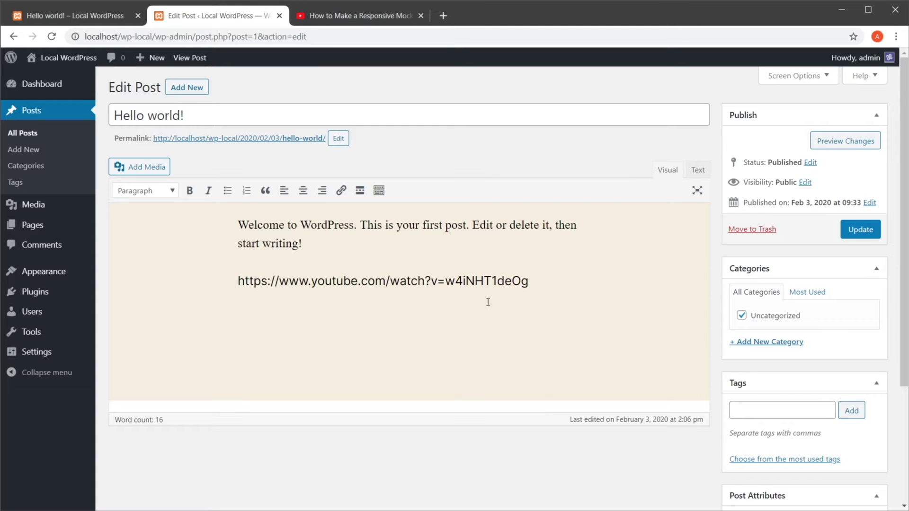
# Copy the iPhone mockup video's iframe code from YouTube's Share > Embed dialog
pyautogui.click(339, 22)
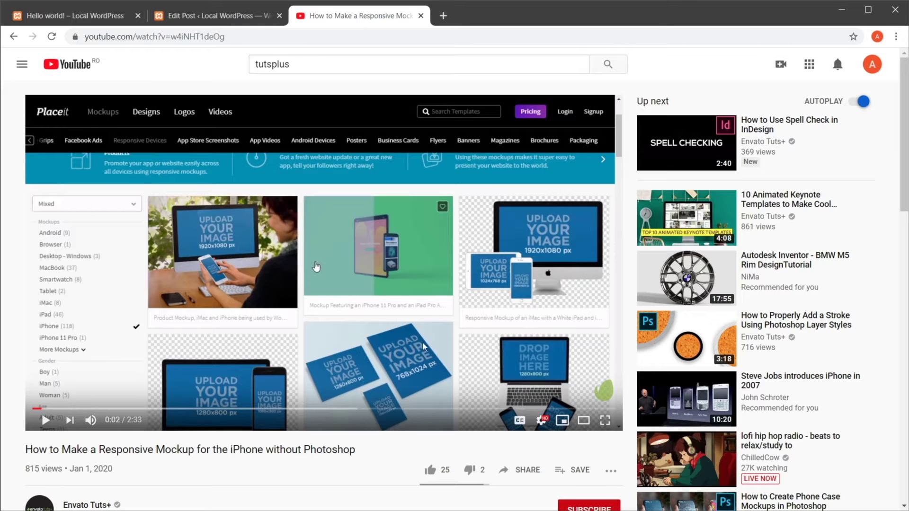
pyautogui.click(526, 470)
pyautogui.click(335, 241)
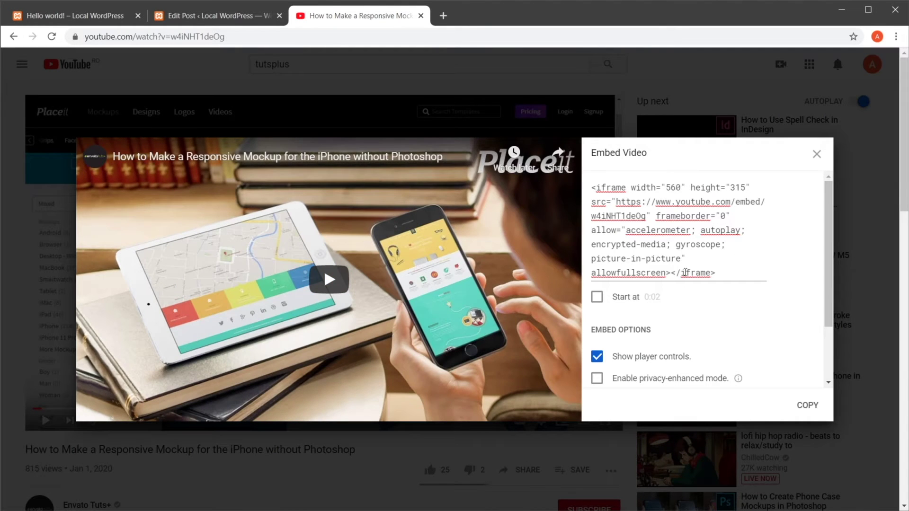
pyautogui.click(805, 405)
# Replace the YouTube URL line with the iframe embed code, update the post, and view its HTML
pyautogui.click(218, 17)
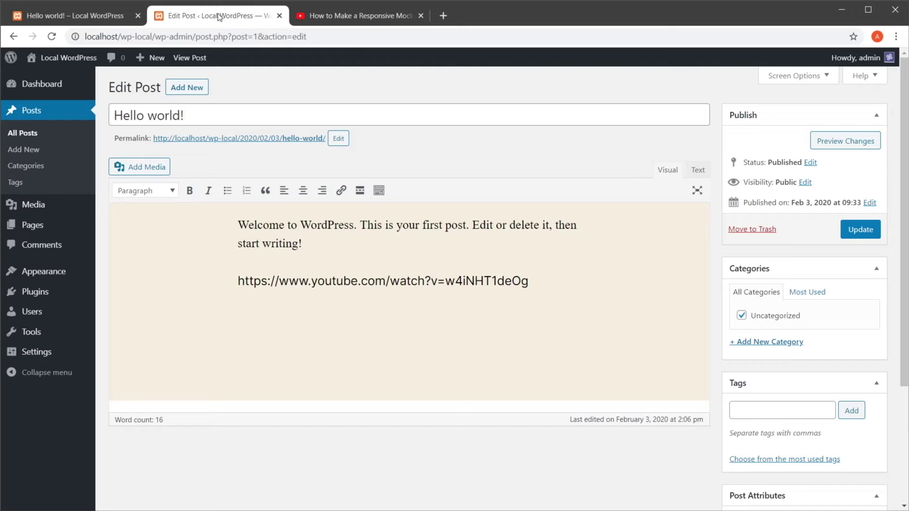
pyautogui.click(296, 314)
pyautogui.moveTo(528, 281); pyautogui.dragTo(237, 280)
pyautogui.press('BackSpace')
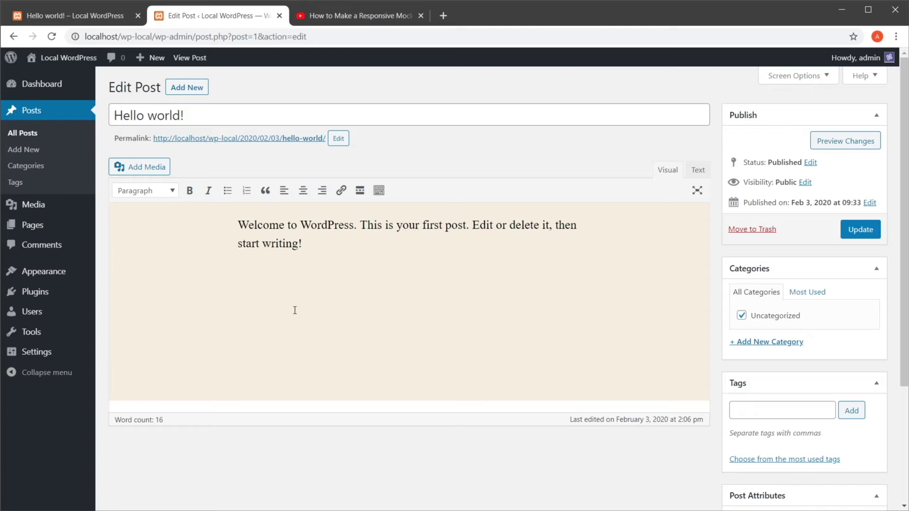
pyautogui.hotkey('ctrl', 'v')
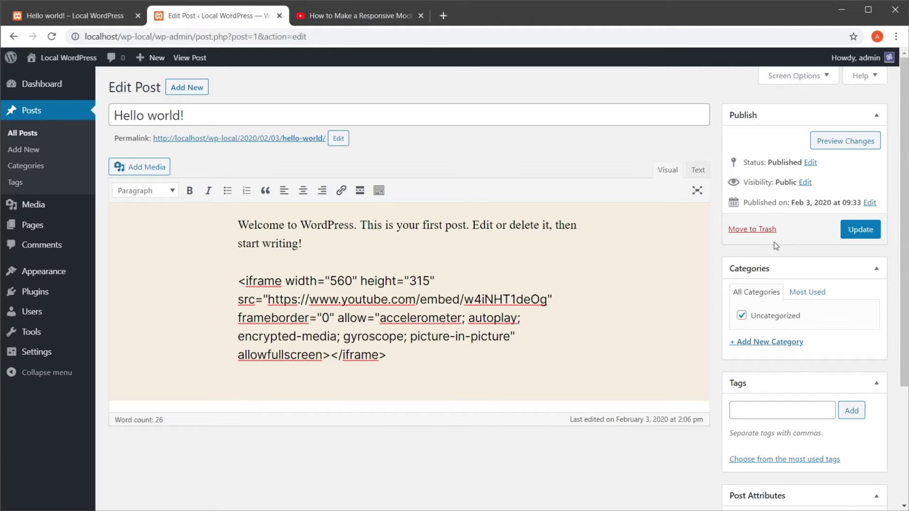
pyautogui.click(866, 234)
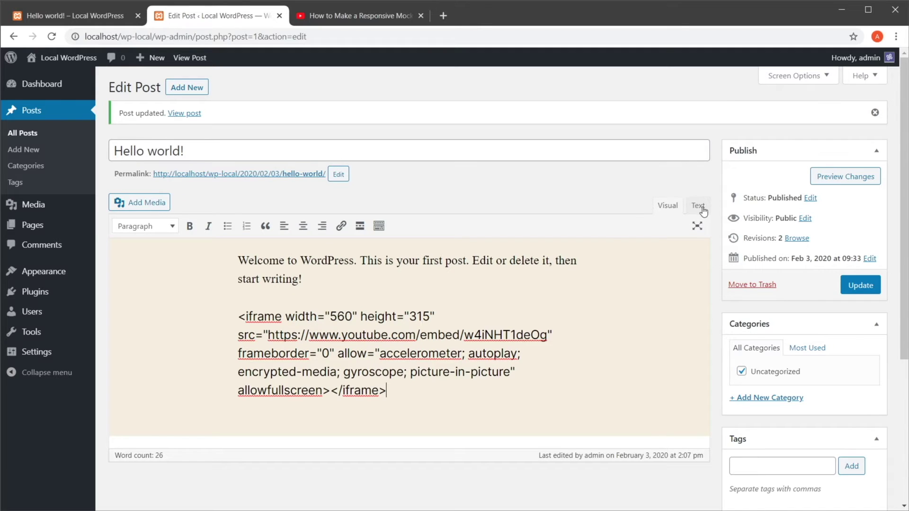
pyautogui.click(699, 206)
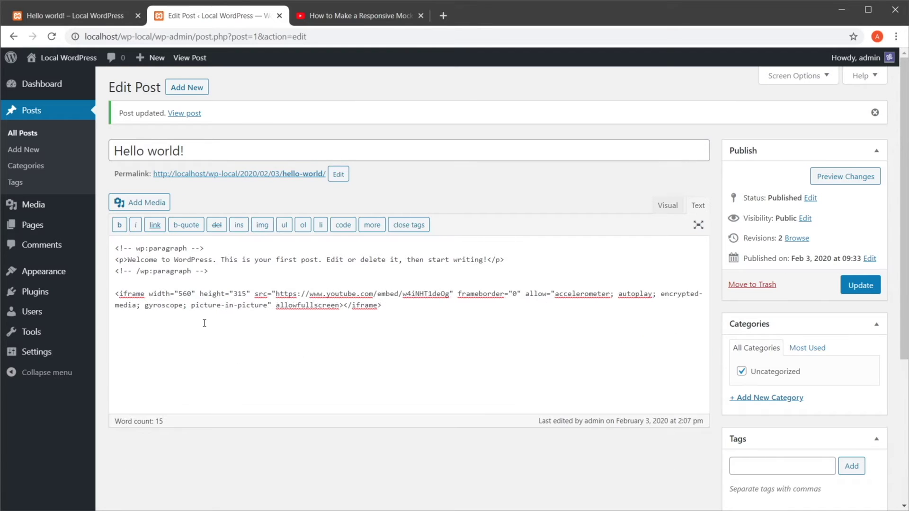
# Update the post again and reload the live Hello world! page to see the iframe player
pyautogui.click(206, 323)
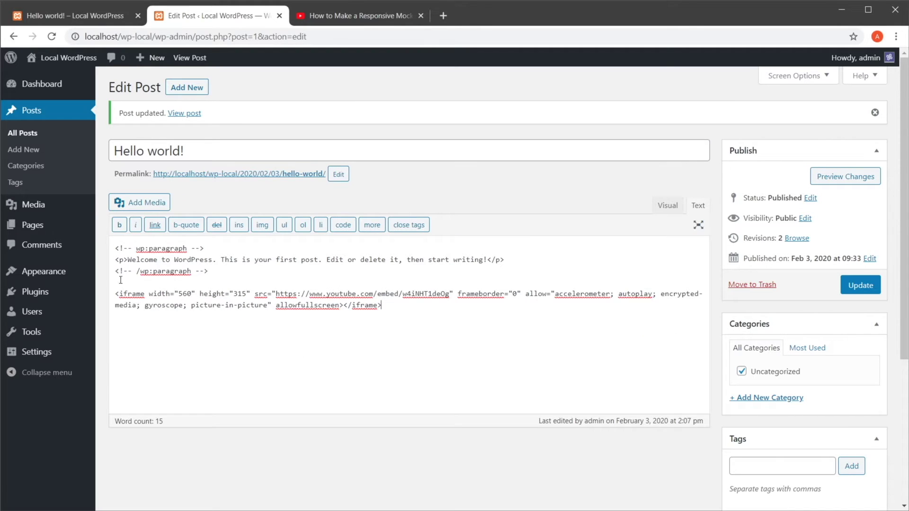
pyautogui.click(860, 285)
pyautogui.click(78, 17)
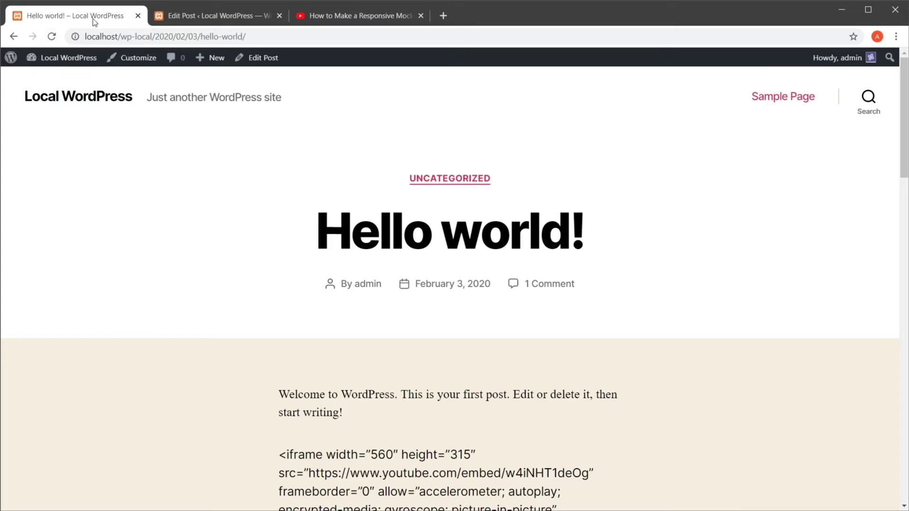
pyautogui.click(51, 36)
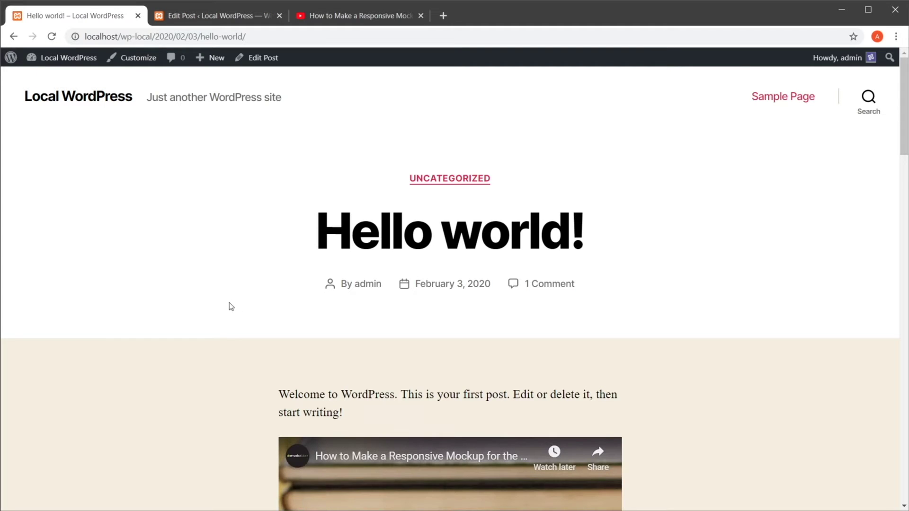
pyautogui.scroll(-5, 229, 306)
pyautogui.scroll(-5, 592, 313)
pyautogui.scroll(5, 582, 327)
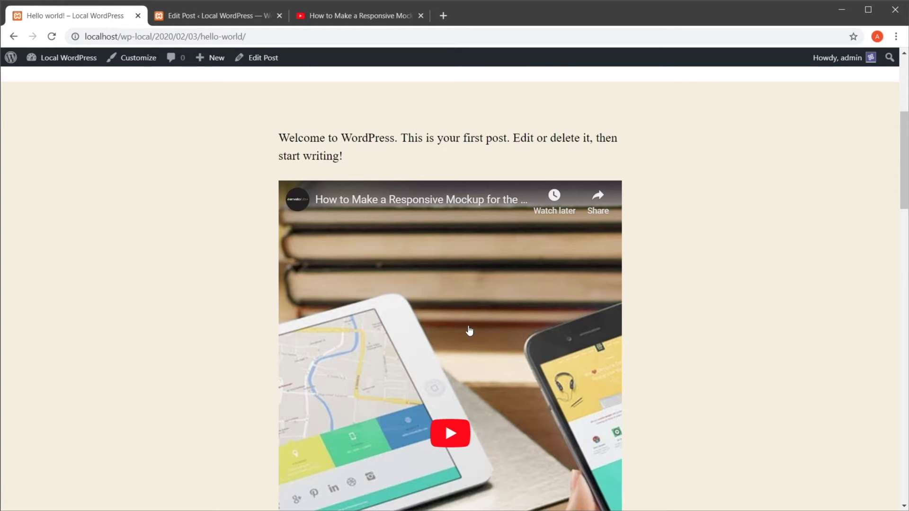
pyautogui.scroll(-5, 456, 337)
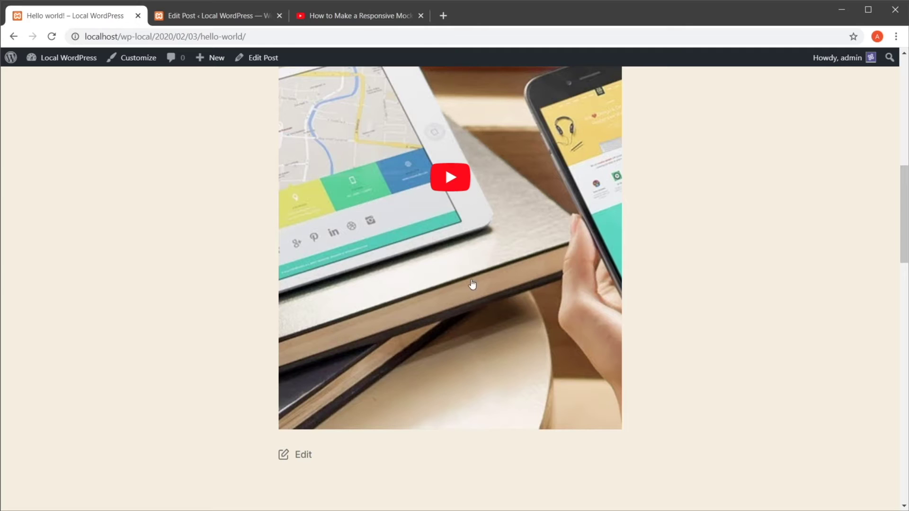
pyautogui.scroll(10, 482, 363)
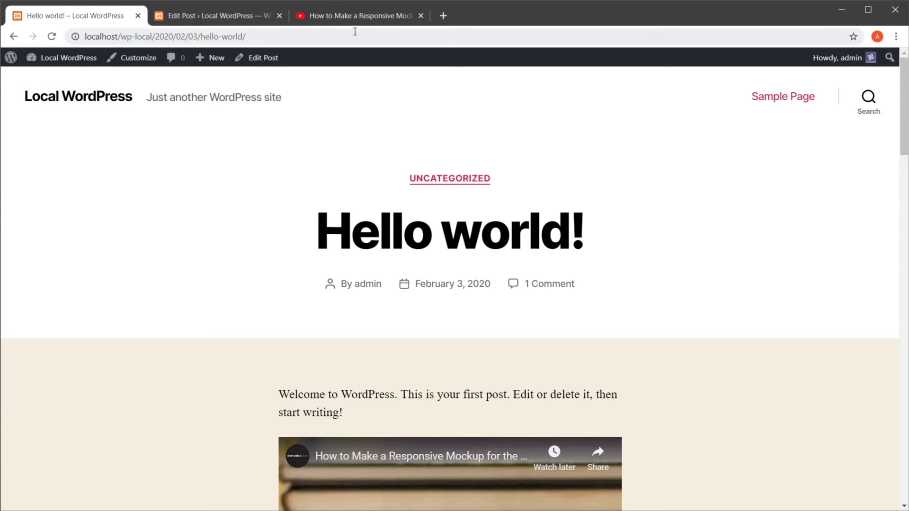
# Replace the iframe code with the plain YouTube watch URL and update the post
pyautogui.click(365, 17)
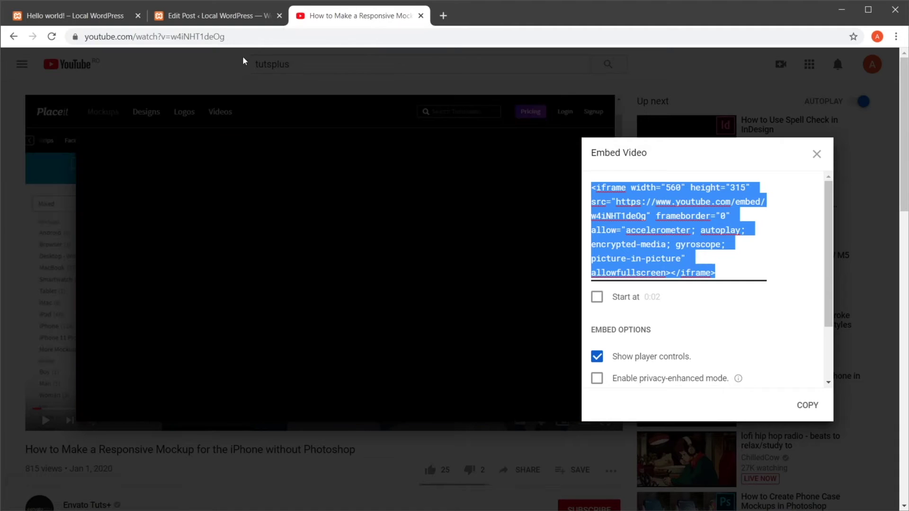
pyautogui.click(812, 103)
pyautogui.click(224, 41)
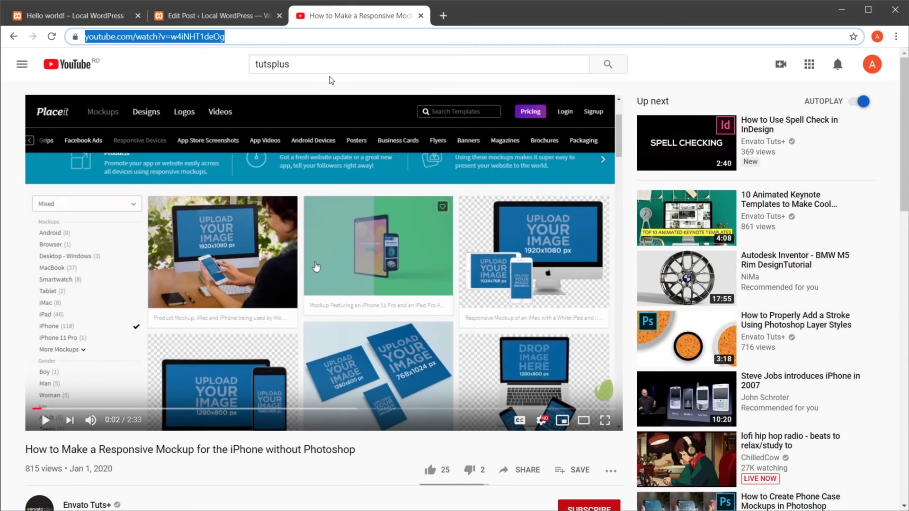
pyautogui.click(187, 16)
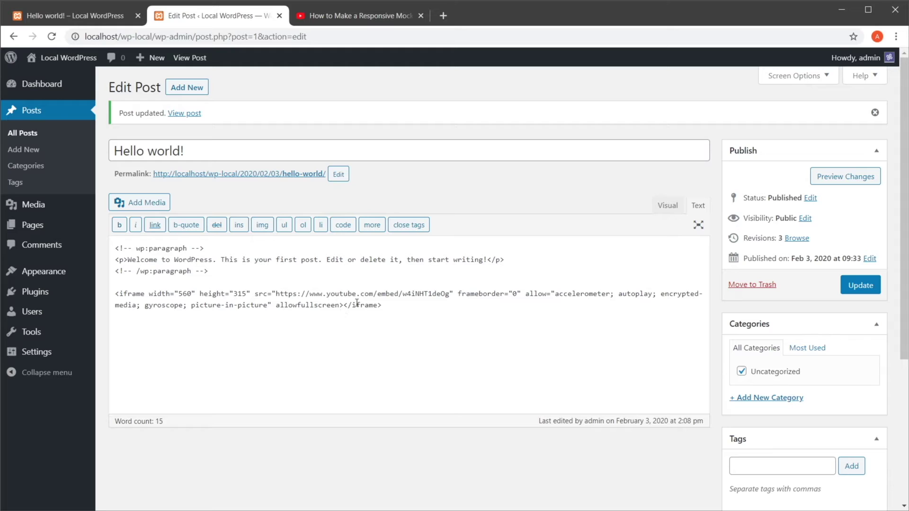
pyautogui.moveTo(384, 304); pyautogui.dragTo(109, 295)
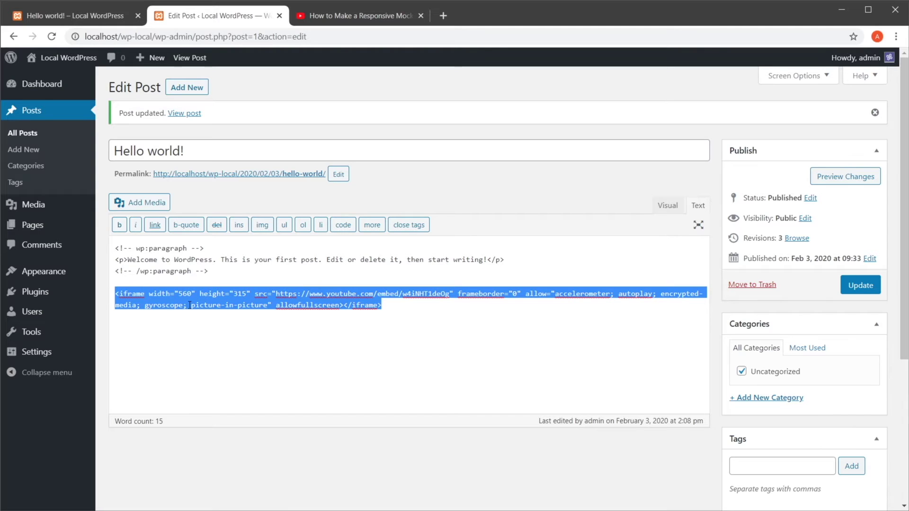
pyautogui.press('BackSpace')
pyautogui.hotkey('ctrl', 'v')
pyautogui.click(858, 285)
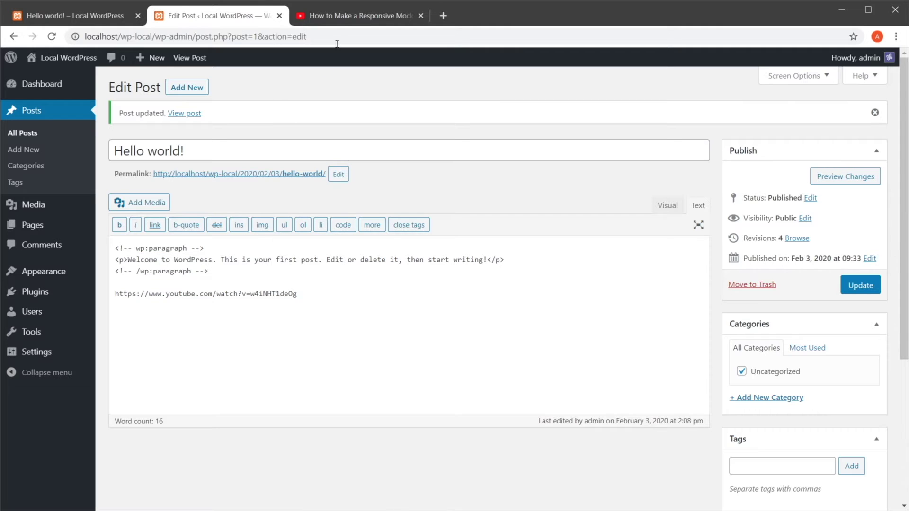
# Reload the live post to confirm the plain URL still embeds the video
pyautogui.click(76, 16)
pyautogui.click(52, 36)
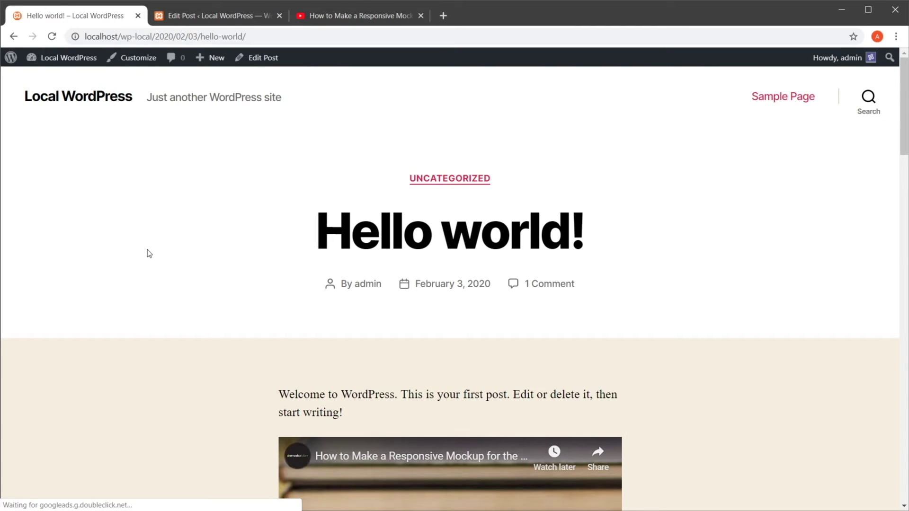
pyautogui.scroll(-5, 147, 248)
pyautogui.scroll(-5, 147, 248)
pyautogui.scroll(5, 146, 248)
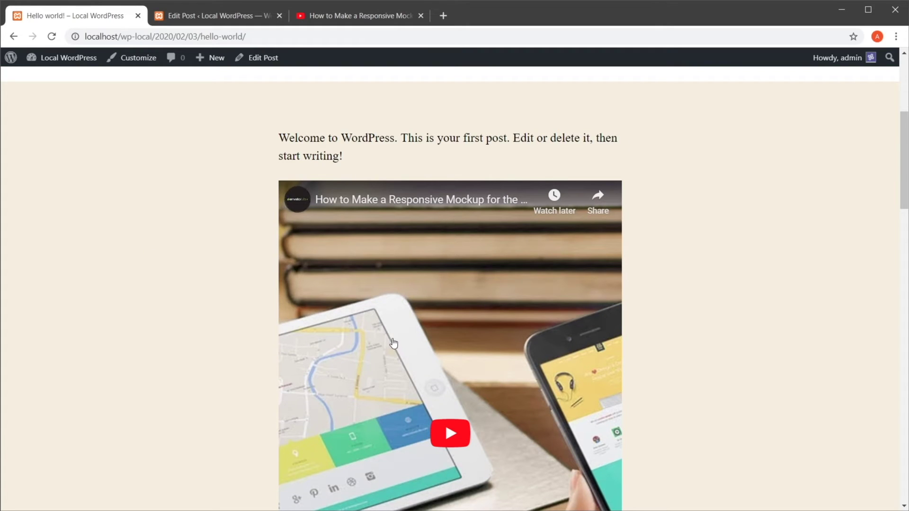
# Cut the YouTube URL line out of the post in the editor
pyautogui.click(213, 15)
pyautogui.moveTo(290, 297); pyautogui.dragTo(112, 298)
pyautogui.moveTo(112, 298)
pyautogui.hotkey('ctrl', 'x')
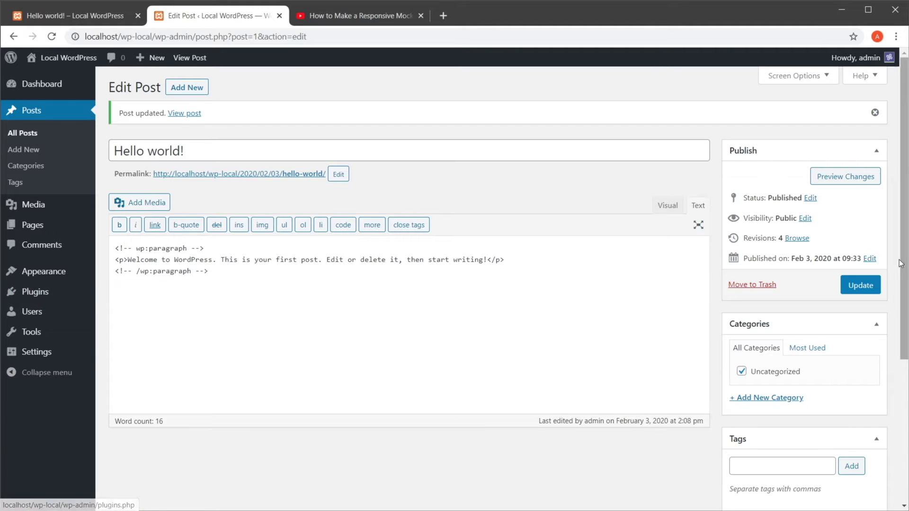
# Save the post without the video and deactivate the Classic Editor plugin
pyautogui.click(860, 285)
pyautogui.click(47, 293)
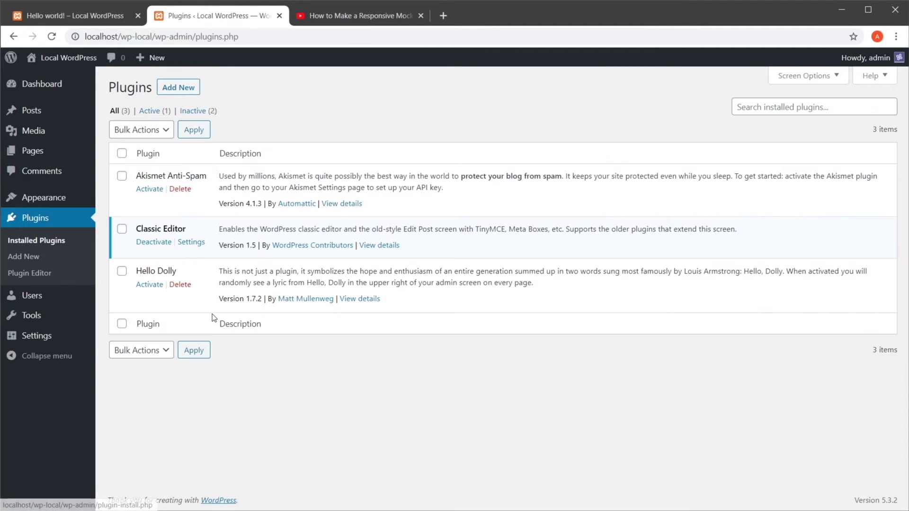
pyautogui.click(151, 242)
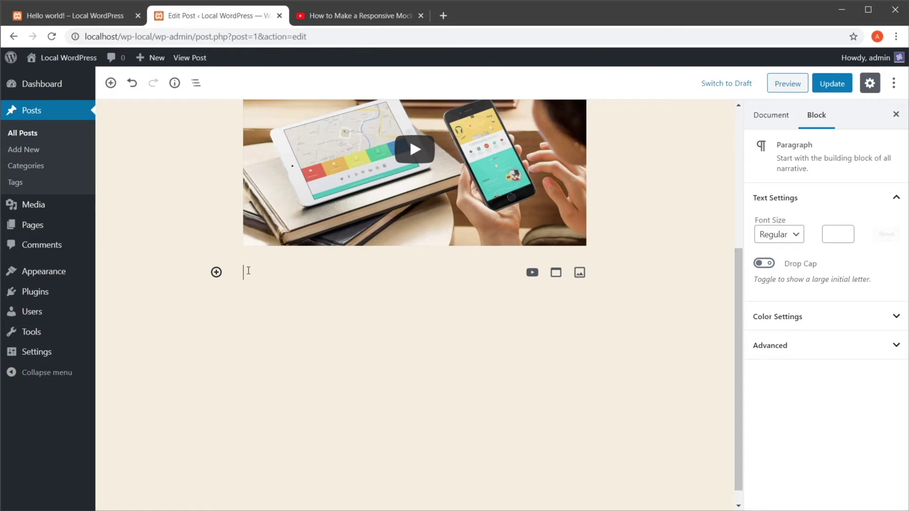
# Paste the YouTube link as an embed in the empty paragraph, update, and view the live post
pyautogui.rightClick(246, 270)
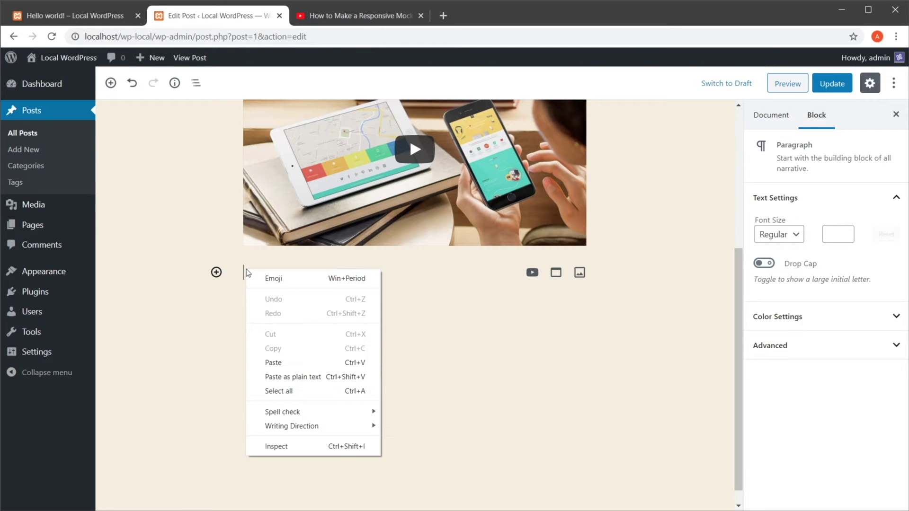
pyautogui.click(288, 362)
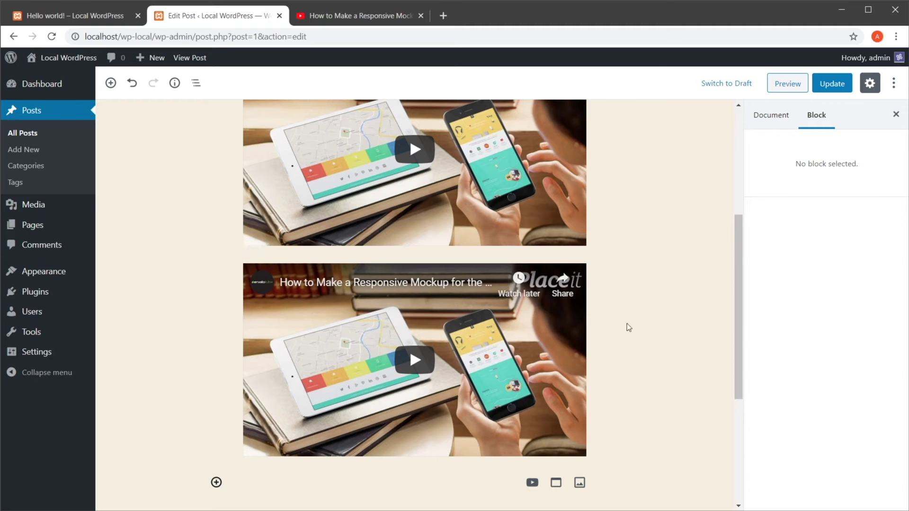
pyautogui.click(631, 325)
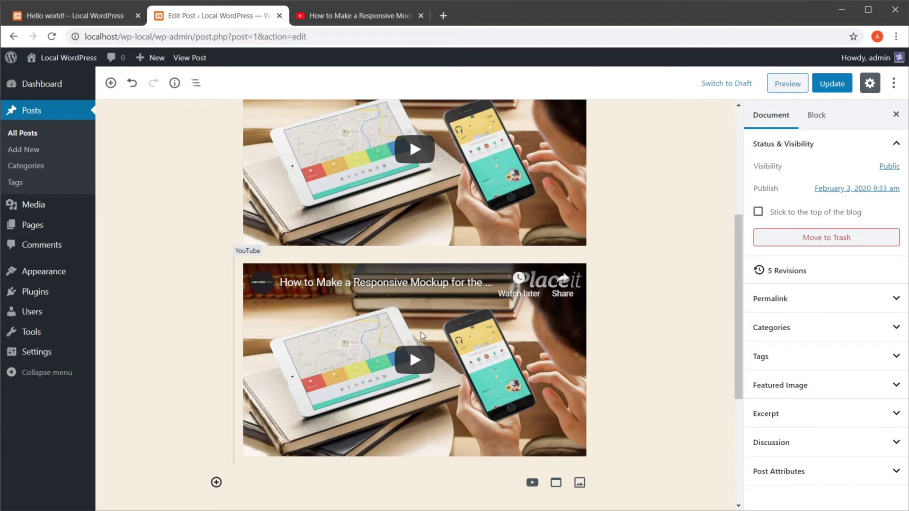
pyautogui.click(831, 84)
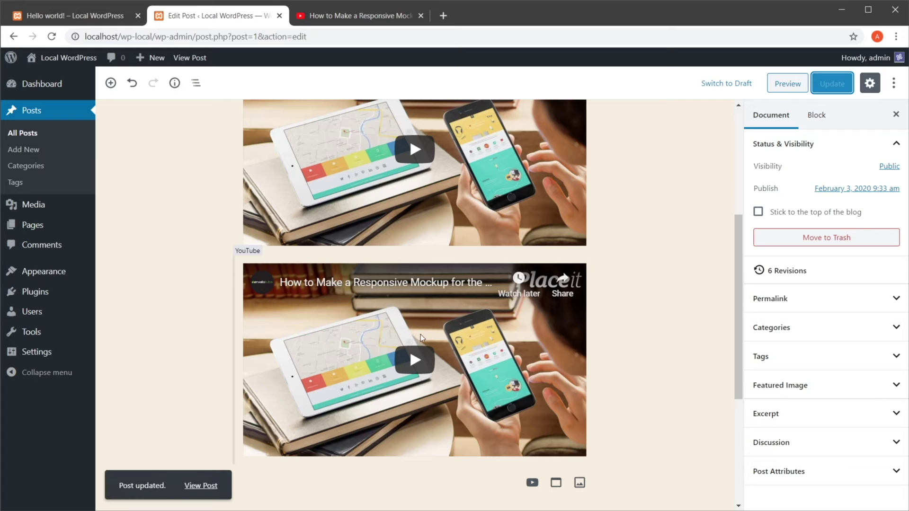
pyautogui.hotkey('ctrl', '1')
pyautogui.scroll(-10, 700, 345)
# Search Google for 'oembed' in a new tab and open the oEmbed specification site
pyautogui.scroll(5, 700, 349)
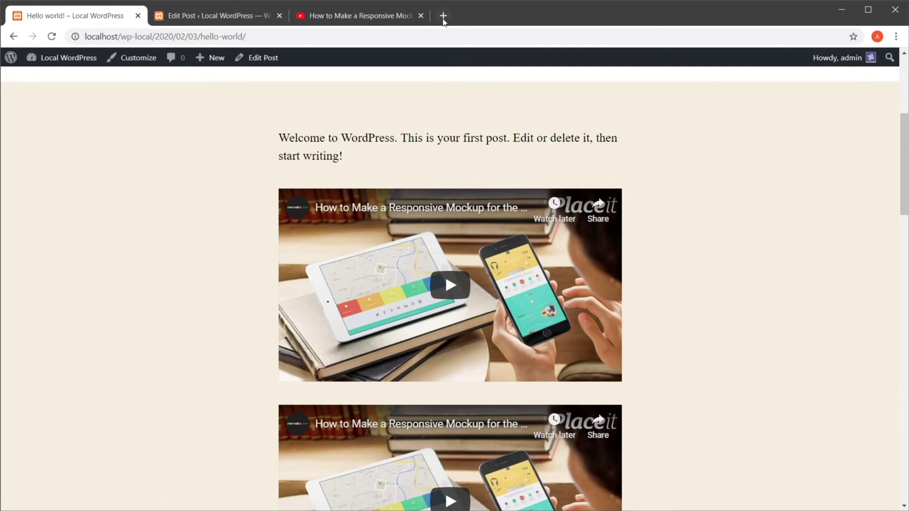
pyautogui.click(443, 16)
pyautogui.write('oembed')
pyautogui.press('Return')
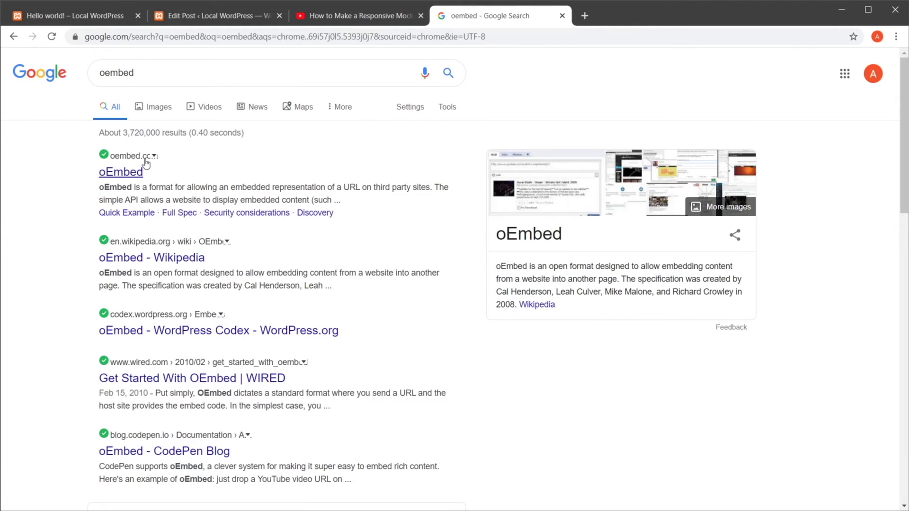
pyautogui.click(145, 160)
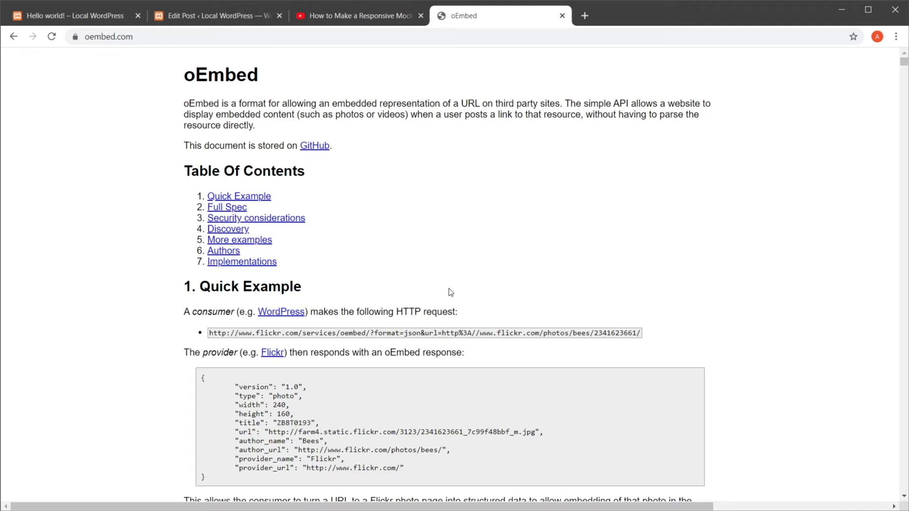
pyautogui.scroll(-4, 449, 292)
pyautogui.scroll(4, 449, 292)
pyautogui.doubleClick(207, 65)
# Scroll the WordPress embeds list in Safari and confirm TED is a supported video source
pyautogui.click(406, 179)
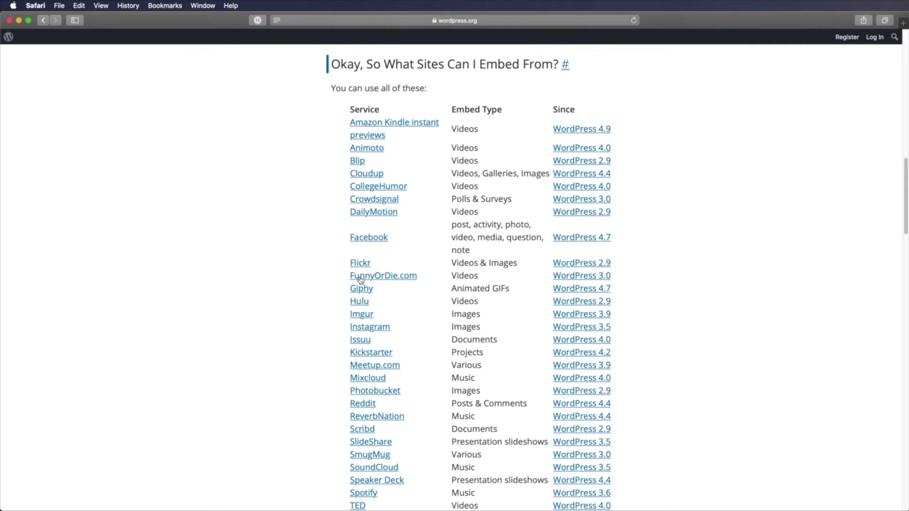
pyautogui.scroll(-3, 360, 286)
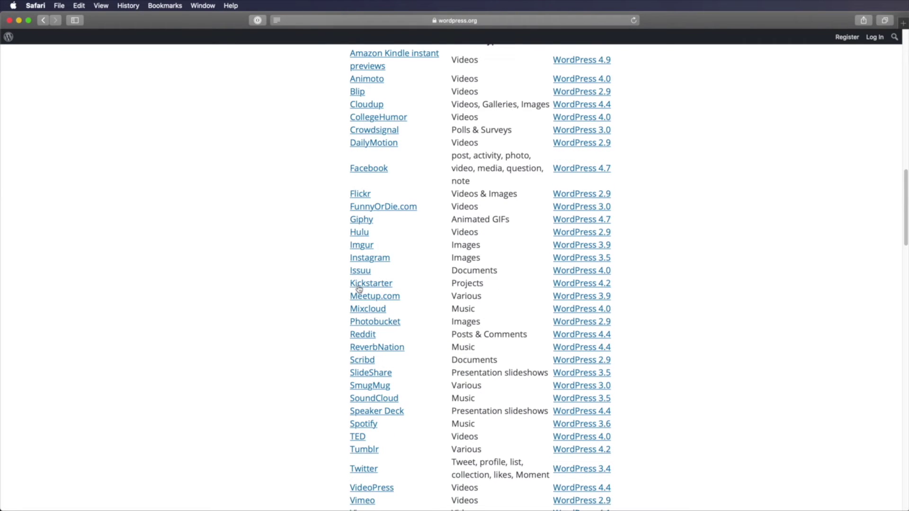
pyautogui.scroll(-7, 359, 290)
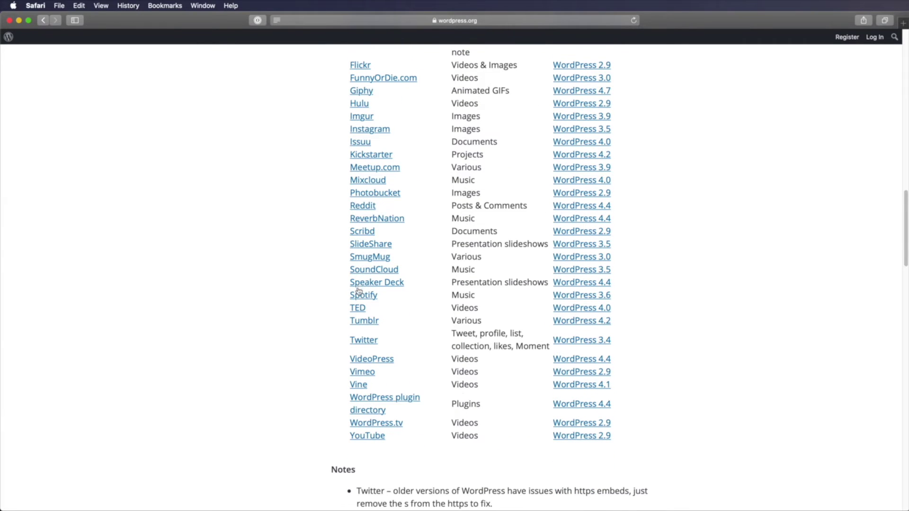
pyautogui.scroll(10, 359, 290)
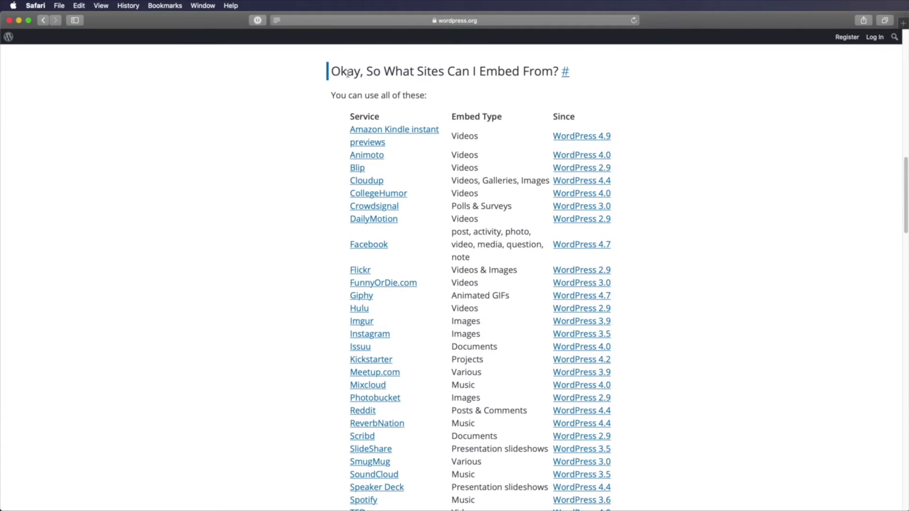
pyautogui.moveTo(348, 72); pyautogui.dragTo(561, 72)
pyautogui.click(728, 187)
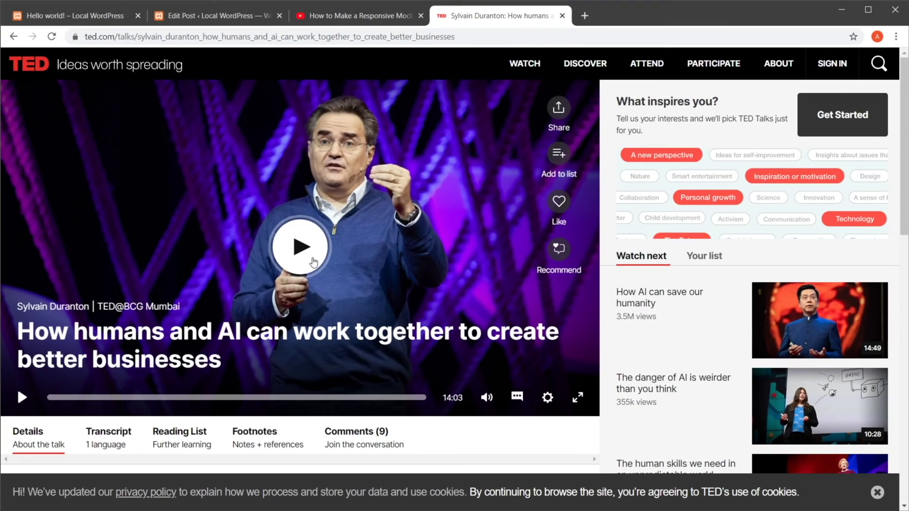
# Copy the TED talk's share link, then select the YouTube embed block in the Hello world! editor
pyautogui.click(559, 110)
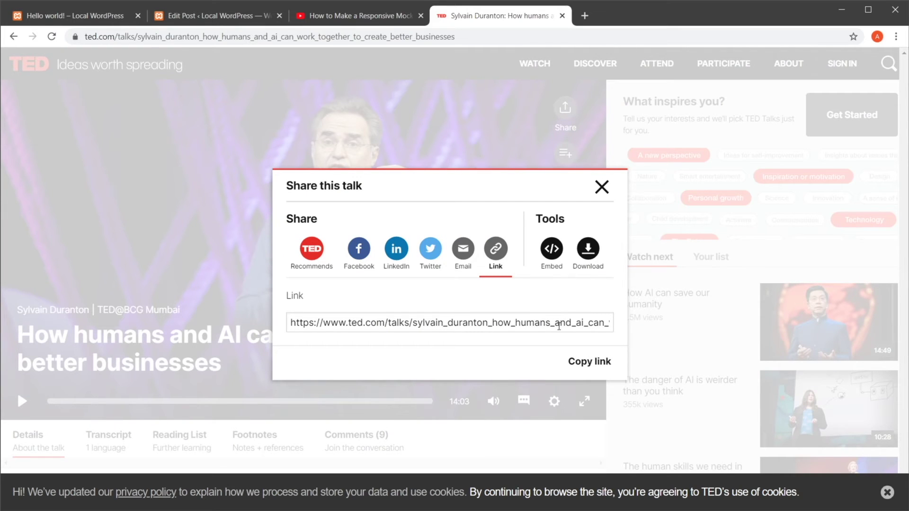
pyautogui.click(592, 362)
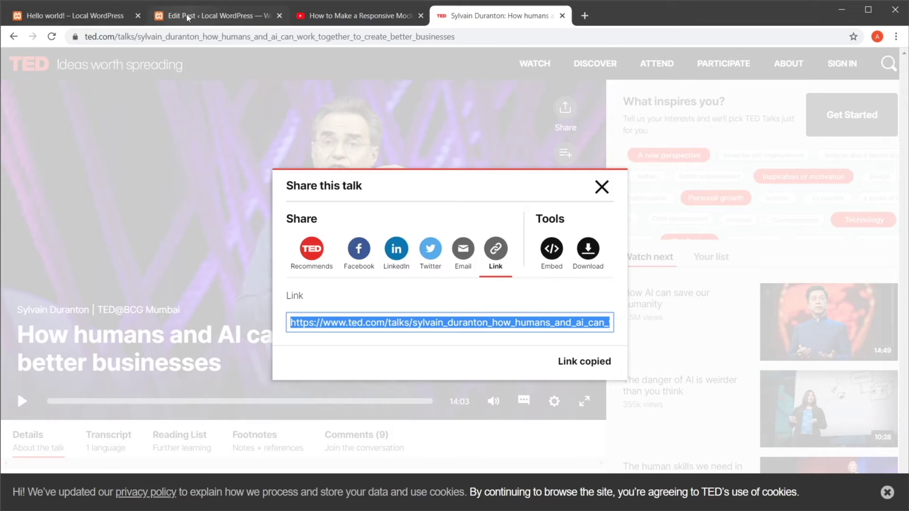
pyautogui.click(208, 15)
pyautogui.click(614, 389)
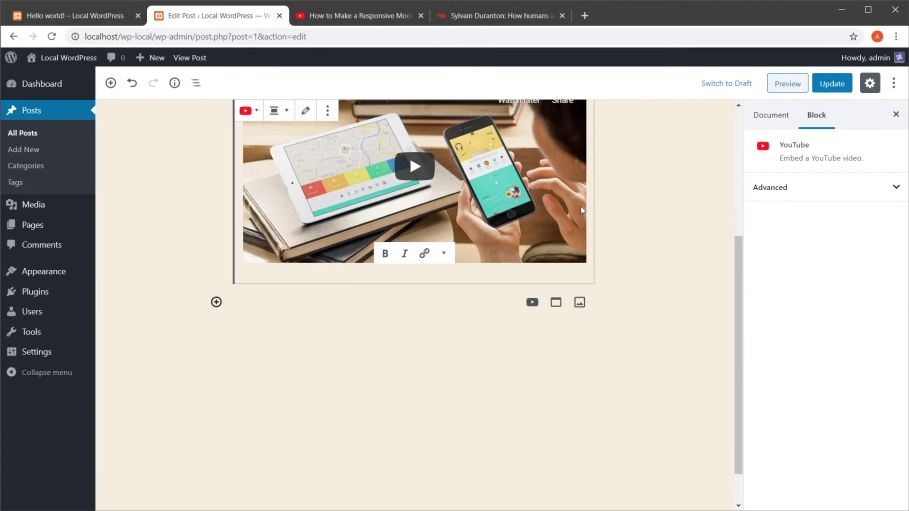
# Replace the YouTube block with the pasted TED talk link below the welcome paragraph and update the post
pyautogui.hotkey('ctrl', 'z')
pyautogui.rightClick(251, 293)
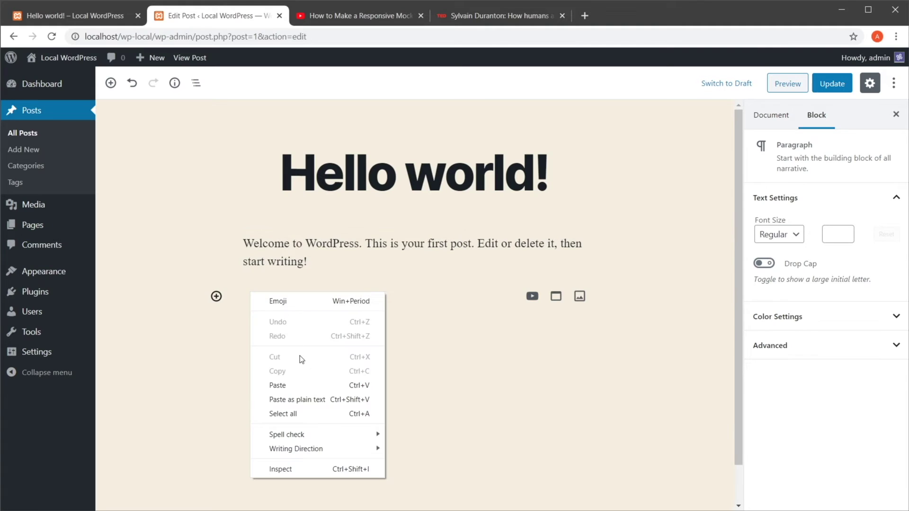
pyautogui.click(298, 384)
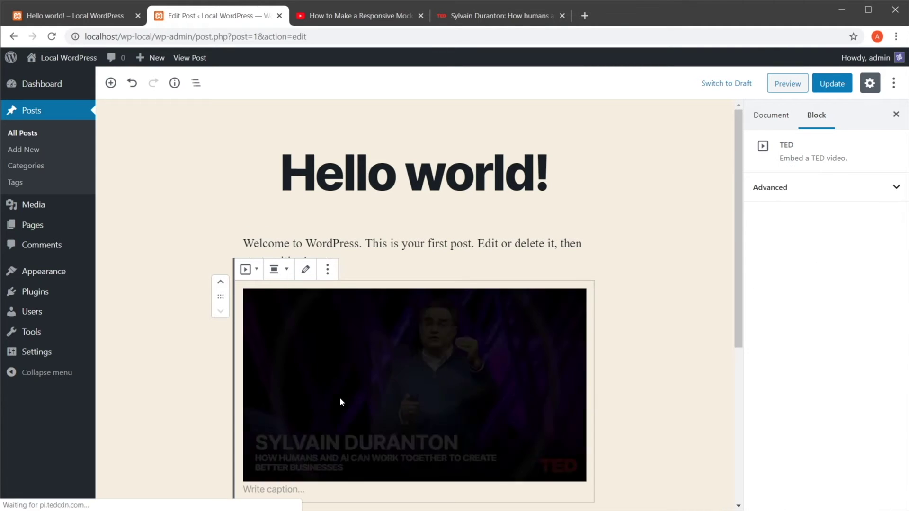
pyautogui.scroll(-5, 566, 337)
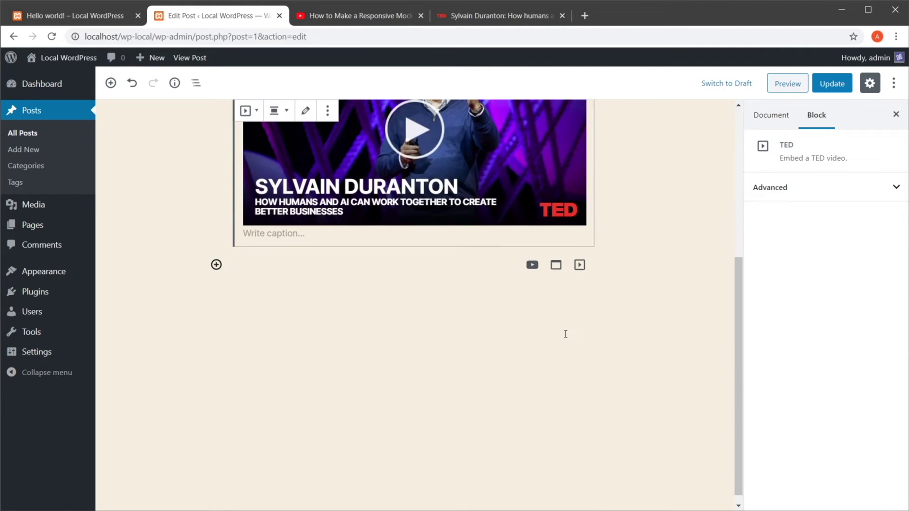
pyautogui.scroll(6, 595, 353)
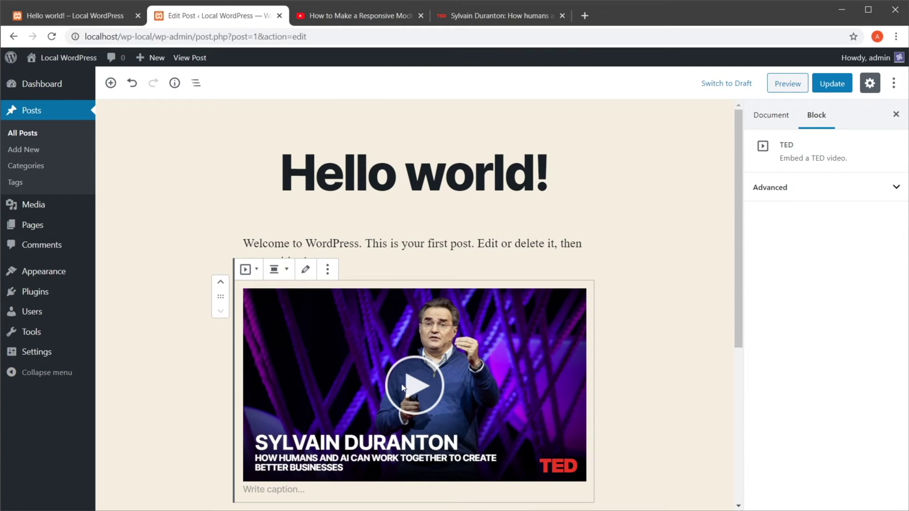
pyautogui.click(831, 83)
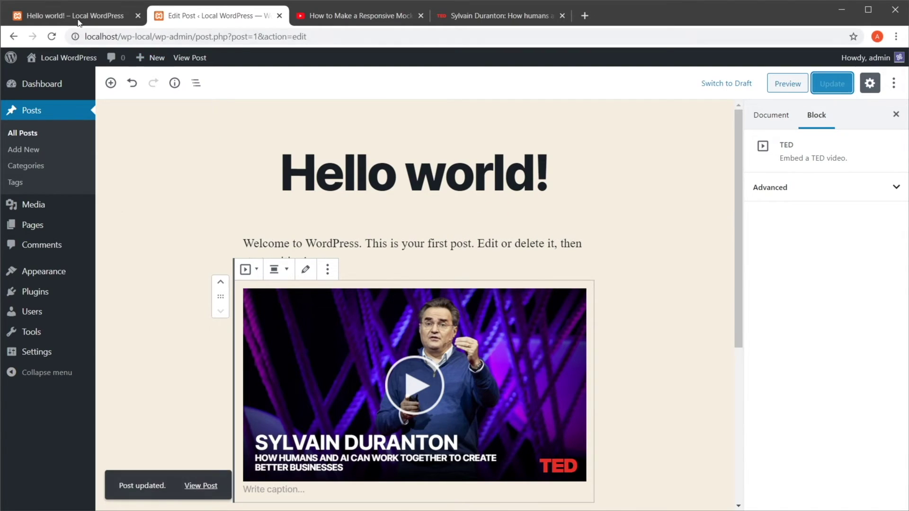
# Reload the live Hello world! post and play, then pause, the embedded TED talk
pyautogui.click(71, 16)
pyautogui.click(52, 37)
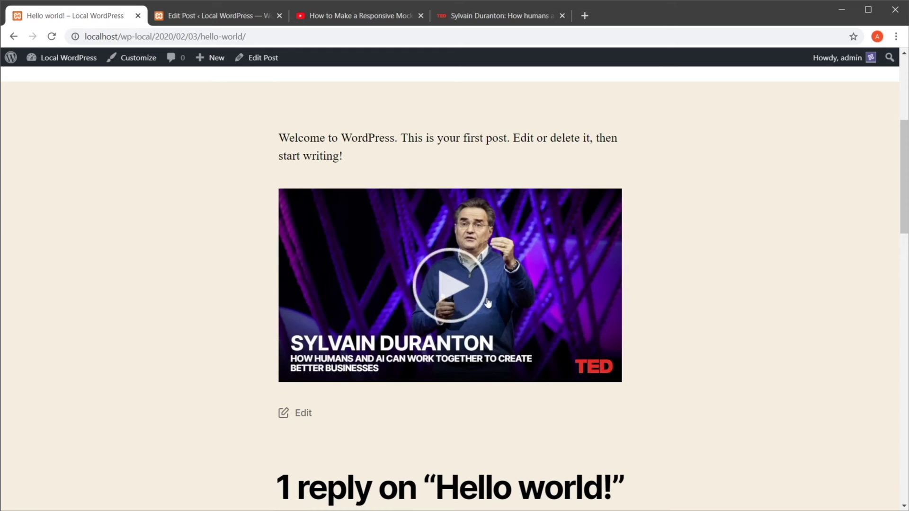
pyautogui.click(450, 284)
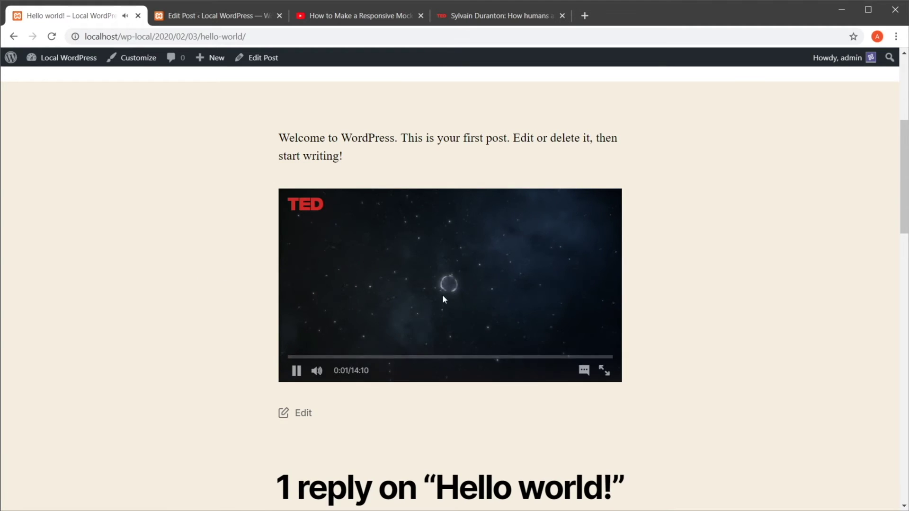
pyautogui.click(296, 370)
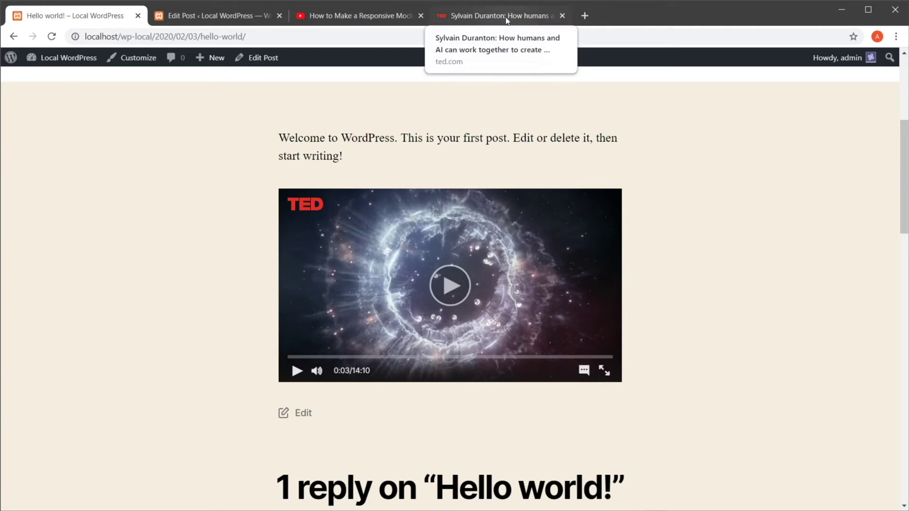
pyautogui.click(507, 15)
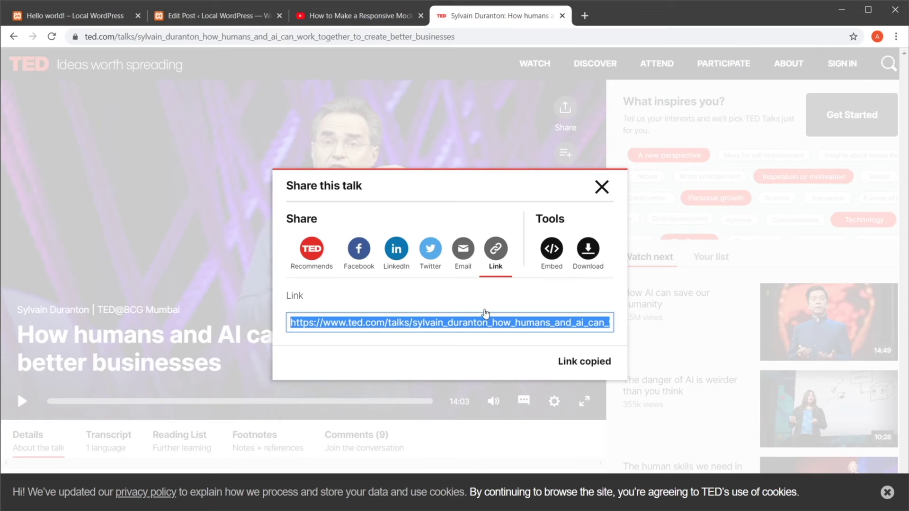
# Display the TED talk's embed code and select it
pyautogui.click(556, 255)
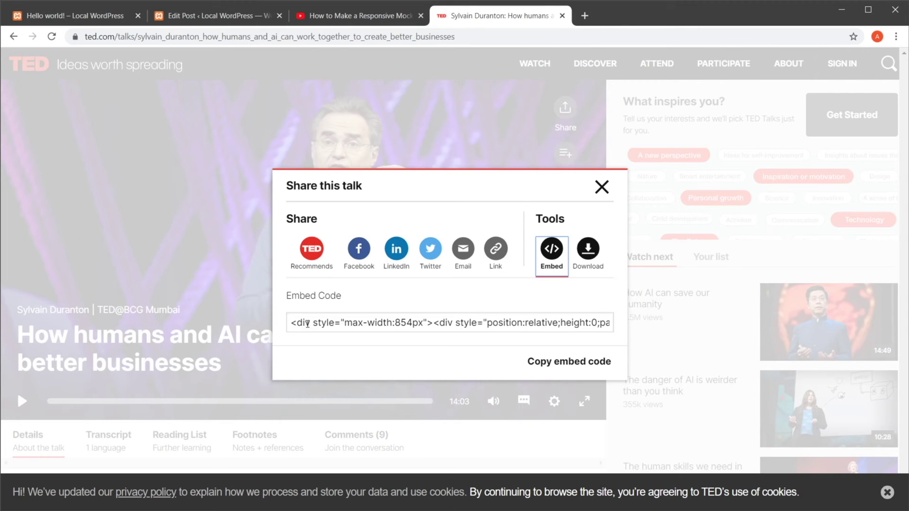
pyautogui.moveTo(308, 322); pyautogui.dragTo(559, 321)
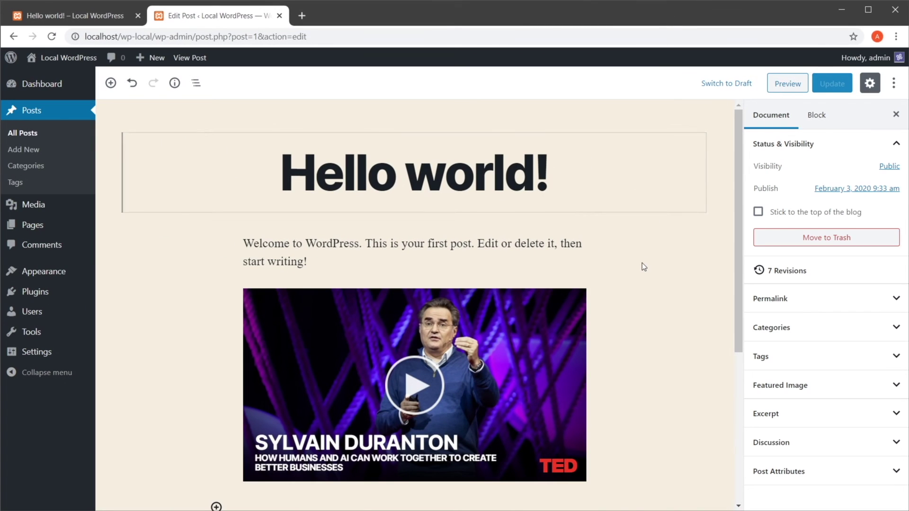
# Upload test-video.mp4 to the WordPress Media Library
pyautogui.click(42, 208)
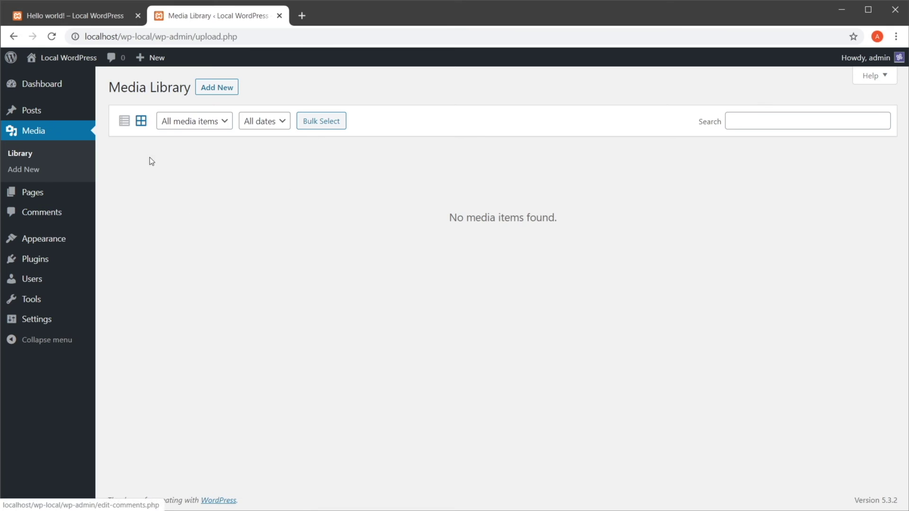
pyautogui.click(214, 87)
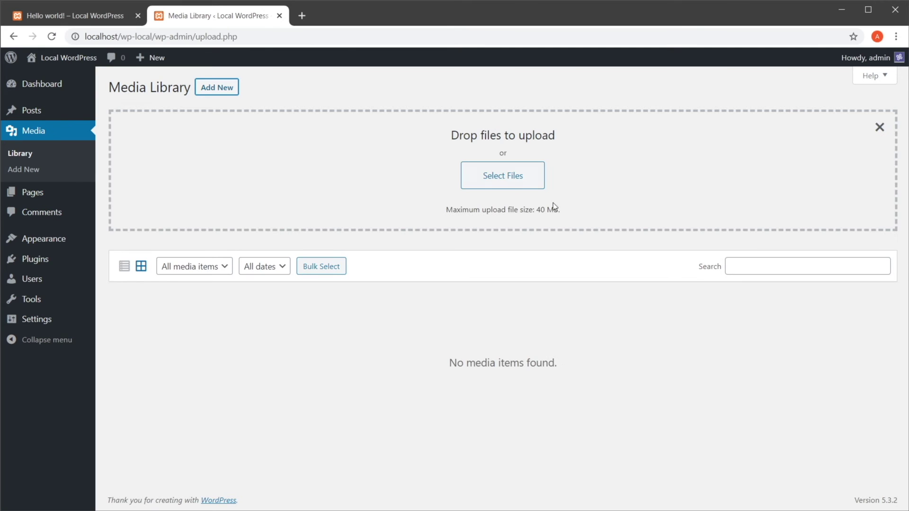
pyautogui.click(495, 178)
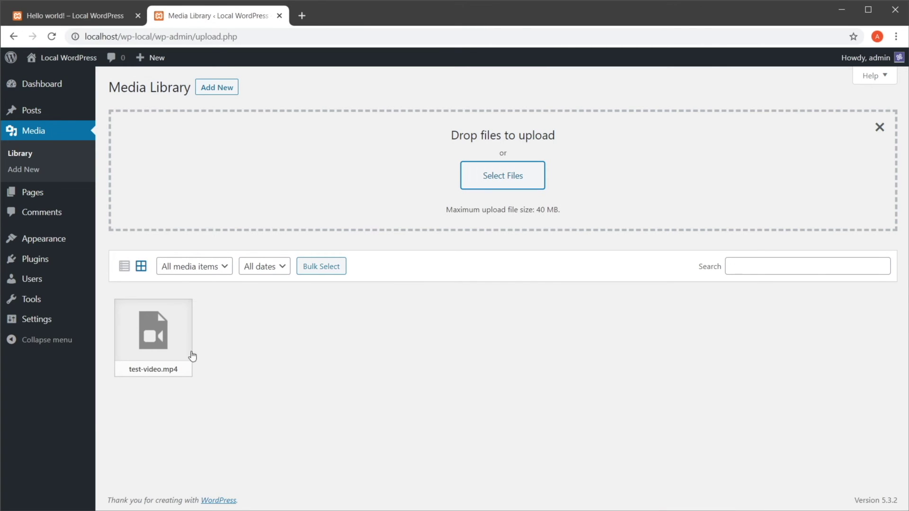
# Open test-video.mp4's attachment details and select its full link URL
pyautogui.click(163, 333)
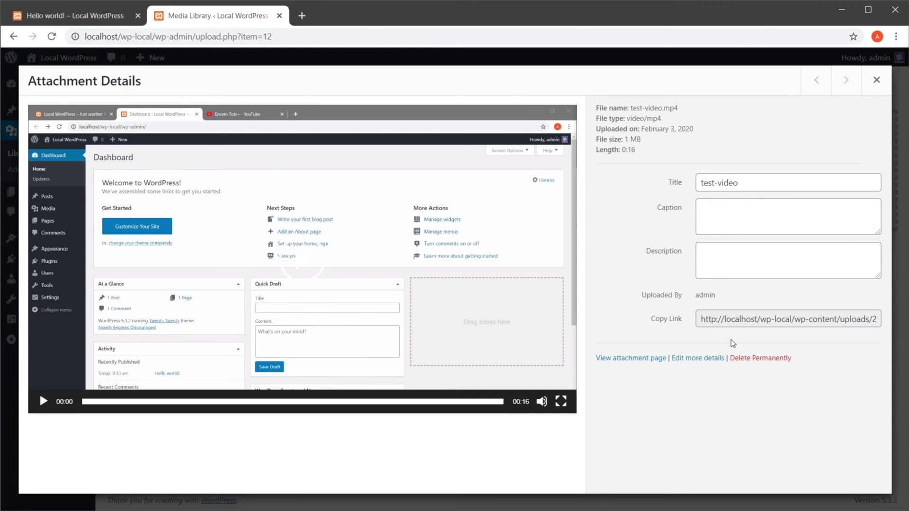
pyautogui.click(751, 318)
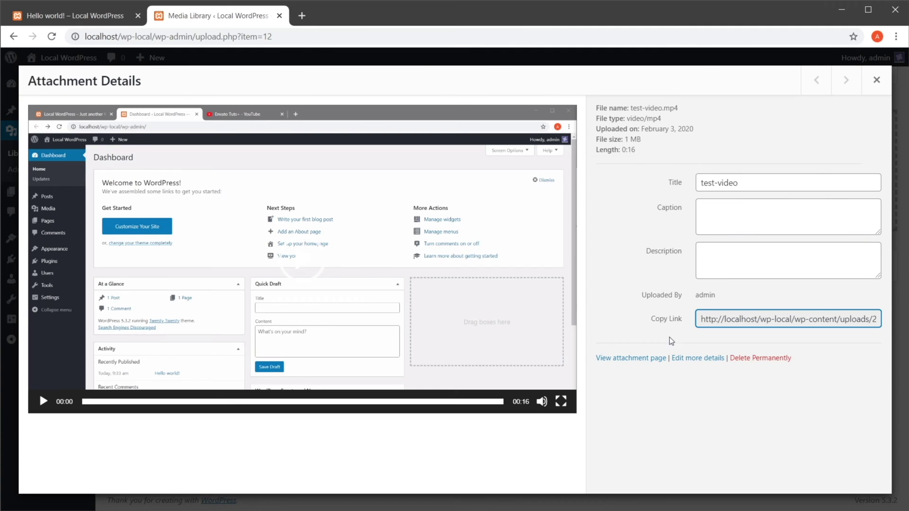
pyautogui.moveTo(663, 314)
pyautogui.mouseDown()
pyautogui.moveTo(696, 292)
pyautogui.moveTo(666, 322)
pyautogui.mouseUp()
pyautogui.doubleClick(736, 320)
pyautogui.tripleClick(737, 322)
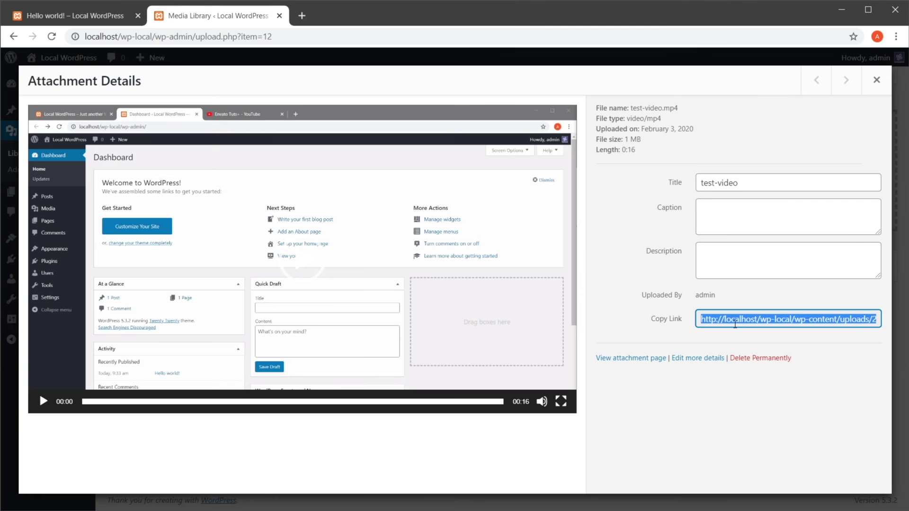
# Search the plugin directory for 'flowplayer' and install FV Flowplayer Video Player
pyautogui.click(876, 80)
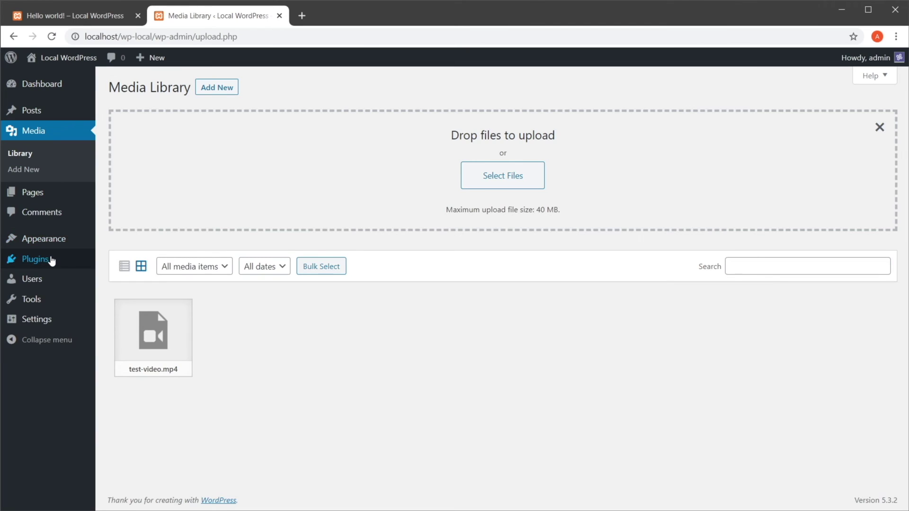
pyautogui.click(51, 262)
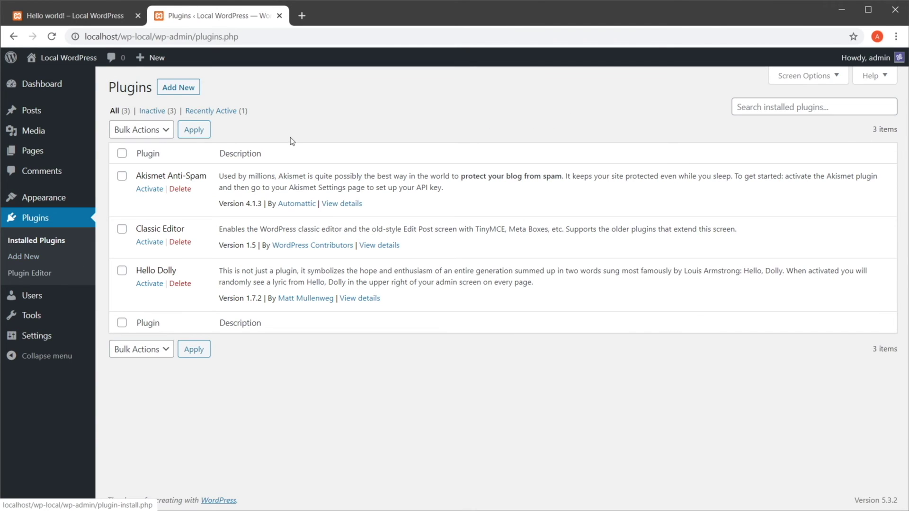
pyautogui.click(184, 89)
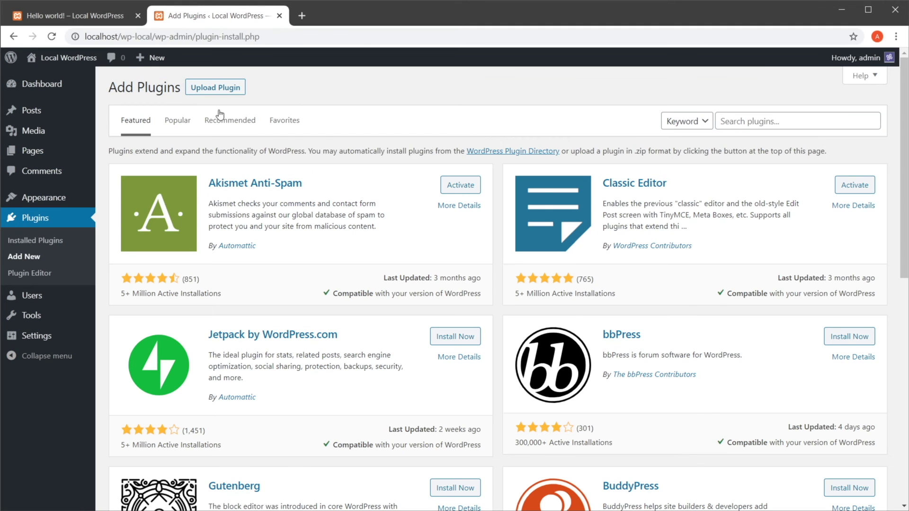
pyautogui.click(767, 128)
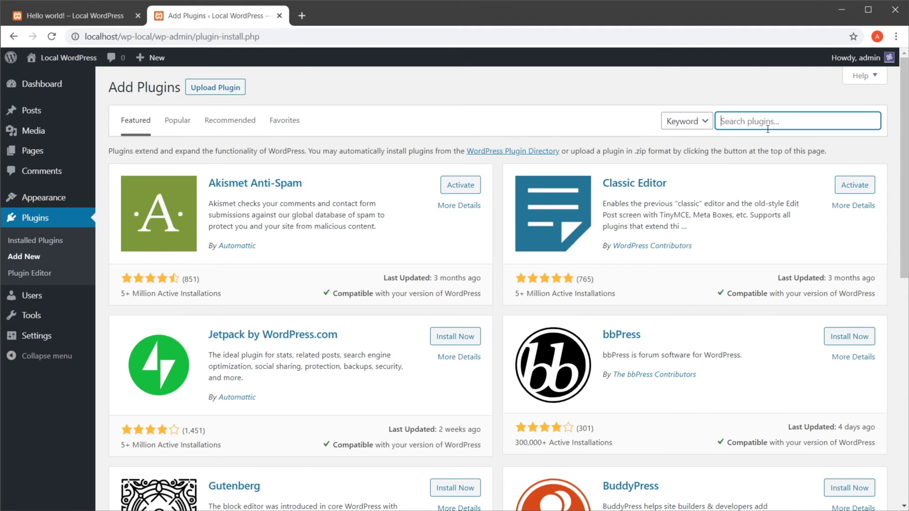
pyautogui.write('flowplayer')
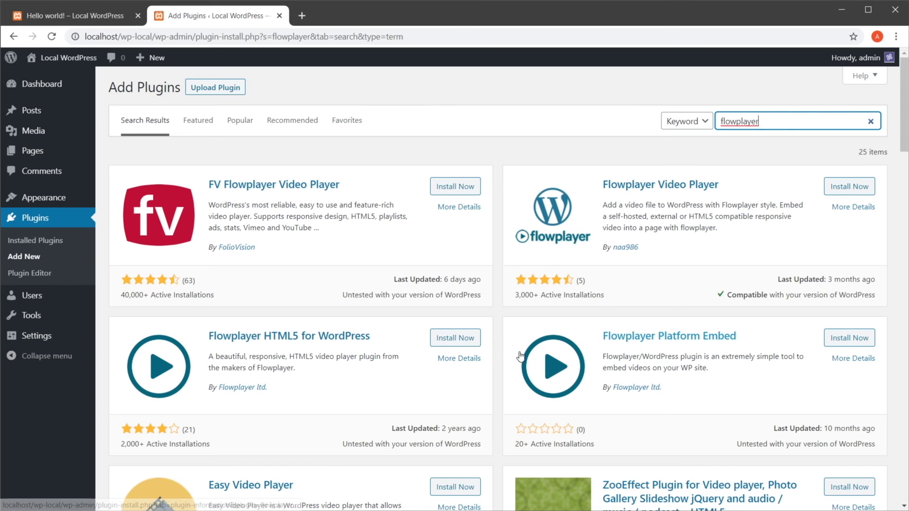
pyautogui.click(455, 187)
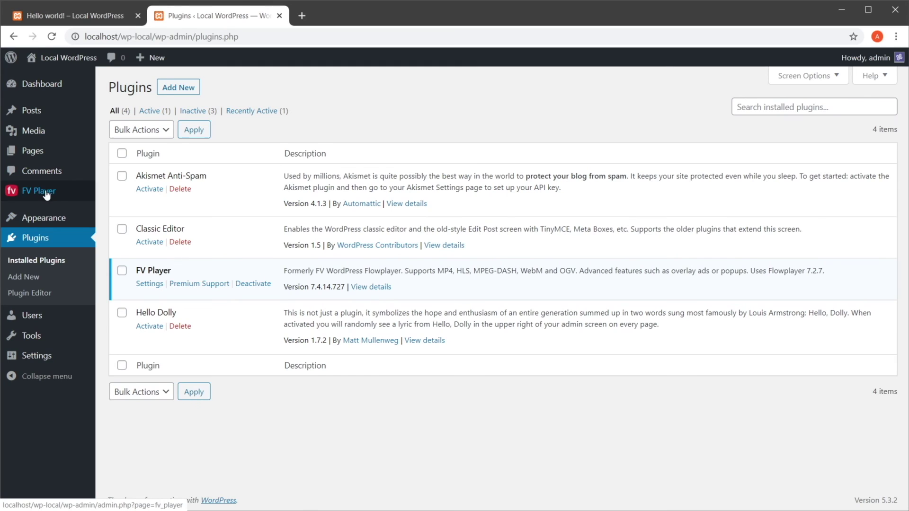
# Create a new FV Player that uses test-video.mp4 from the Media Library
pyautogui.click(29, 190)
pyautogui.click(189, 88)
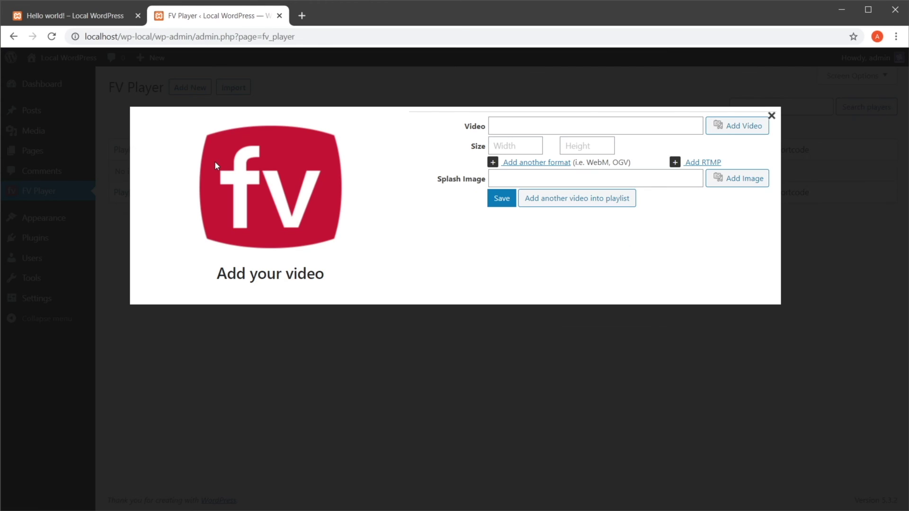
pyautogui.click(738, 126)
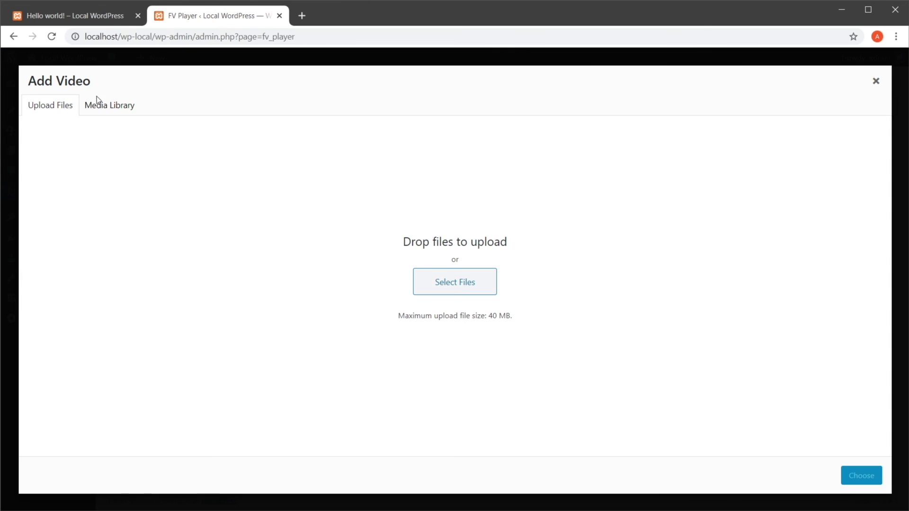
pyautogui.click(124, 114)
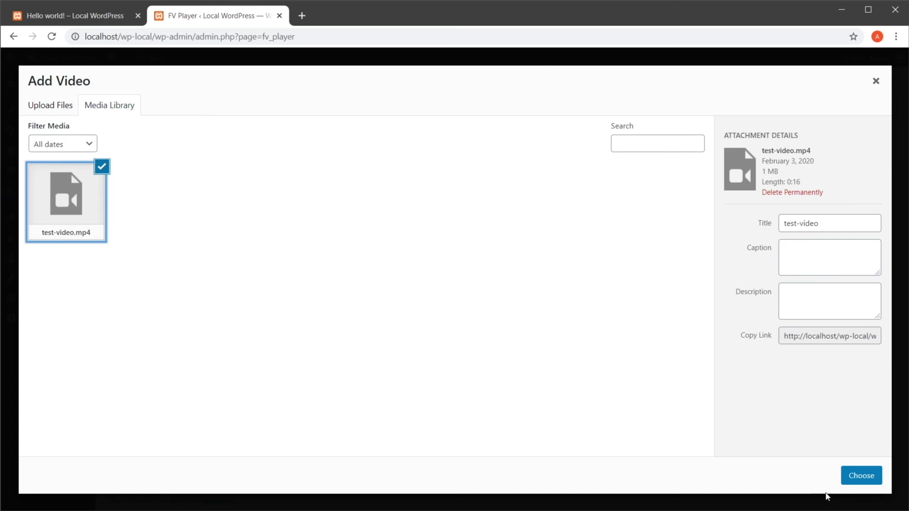
pyautogui.click(857, 477)
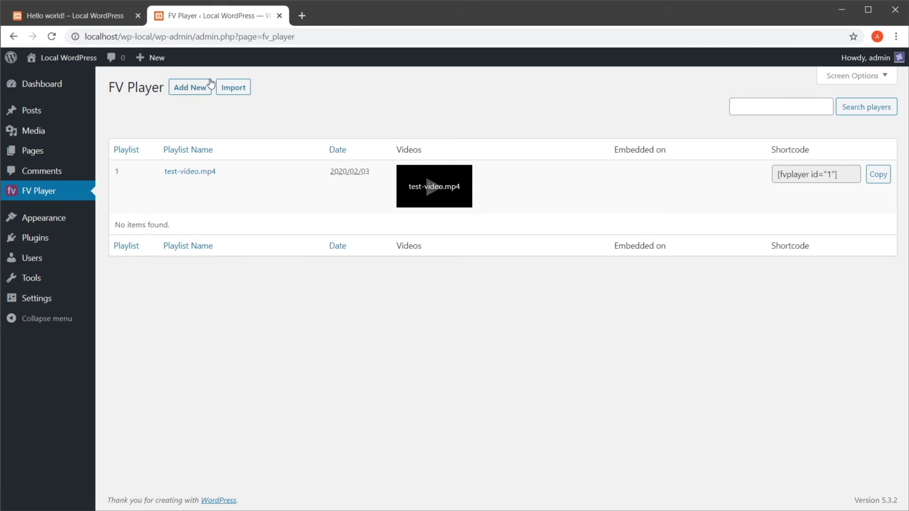
# Paste [fvplayer id="1"] into the Hello world post, update it, and reload the live page
pyautogui.middleClick(38, 113)
pyautogui.click(344, 17)
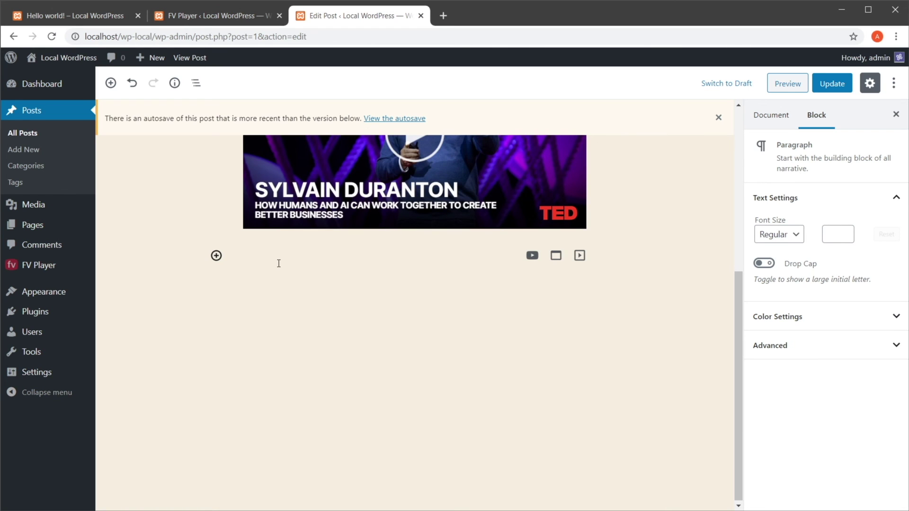
pyautogui.hotkey('ctrl', 'v')
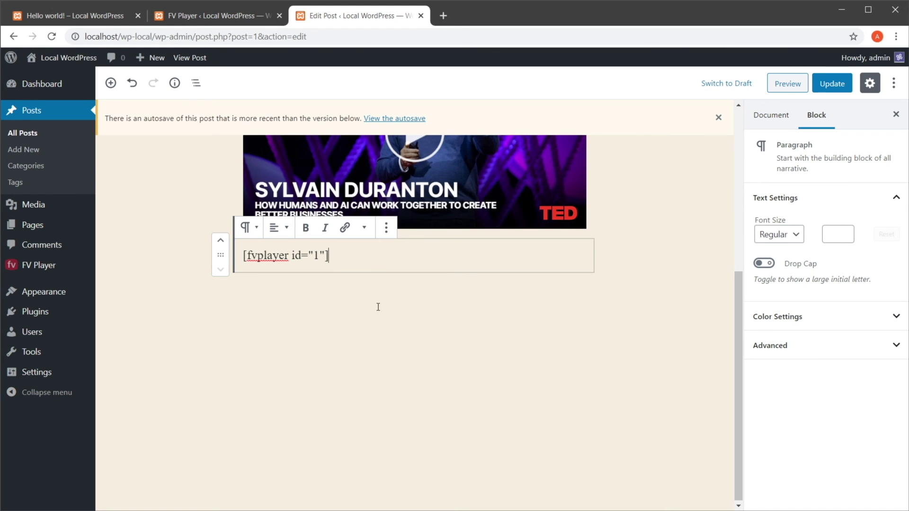
pyautogui.click(831, 83)
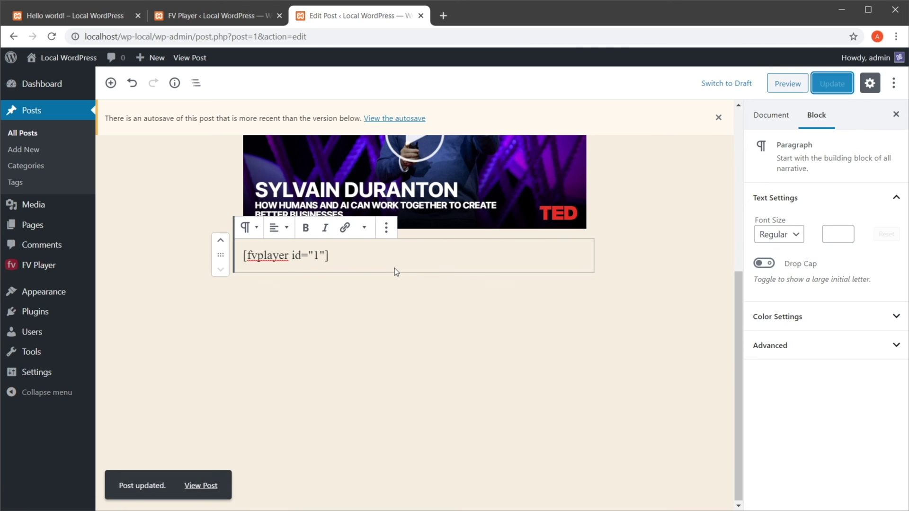
pyautogui.click(81, 18)
pyautogui.click(52, 37)
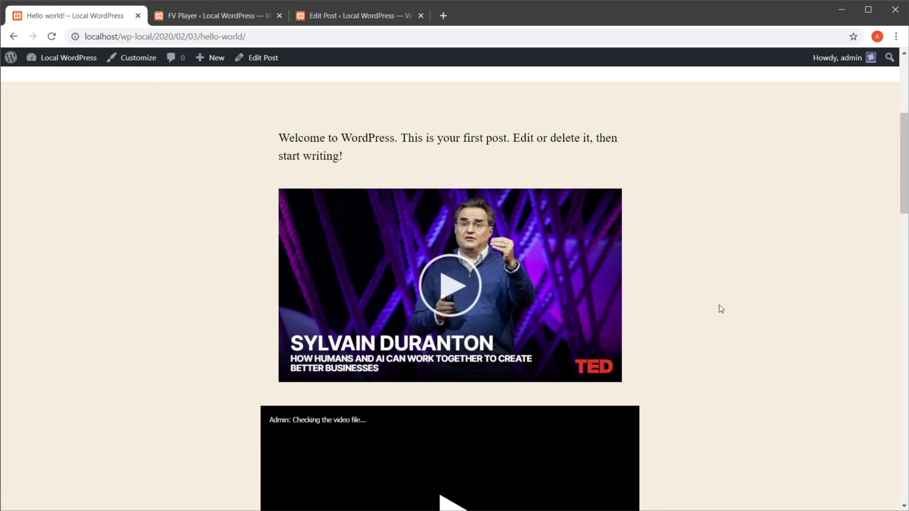
# Play and pause the self-hosted test-video.mp4 on the live Hello world! post
pyautogui.scroll(-5, 699, 291)
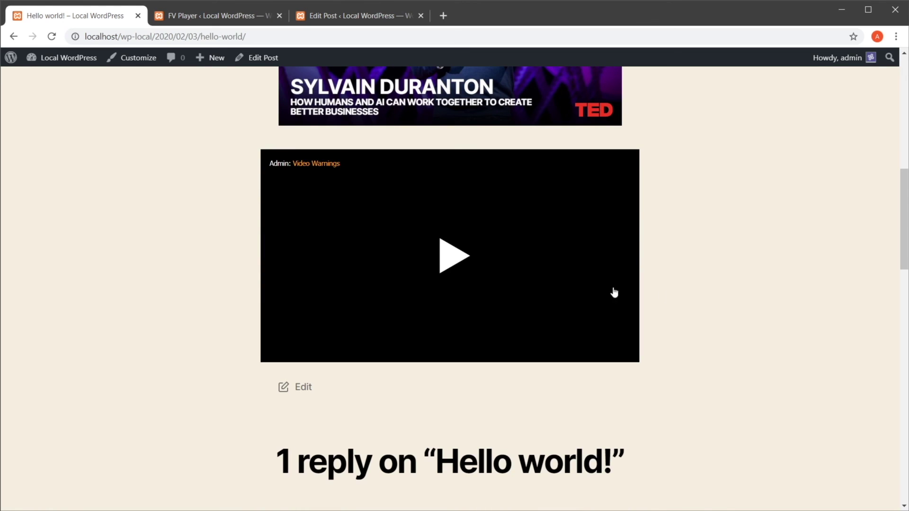
pyautogui.click(470, 261)
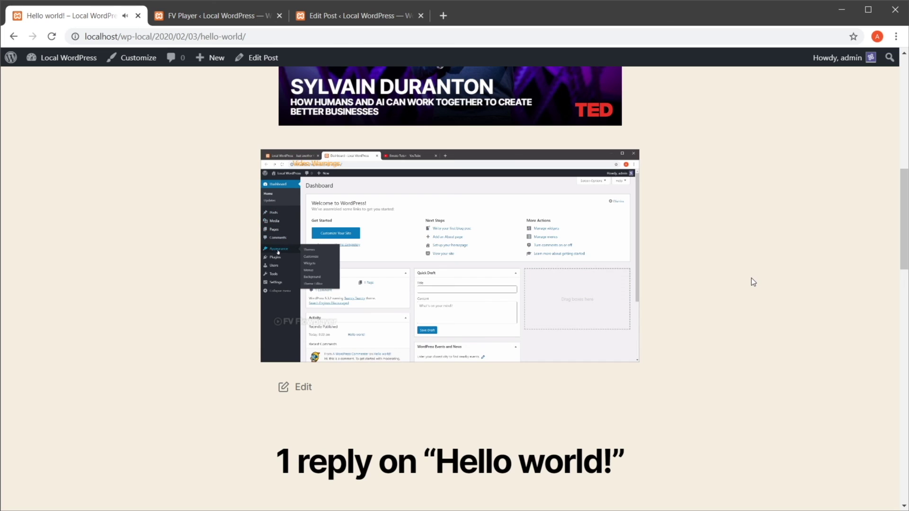
pyautogui.press('space')
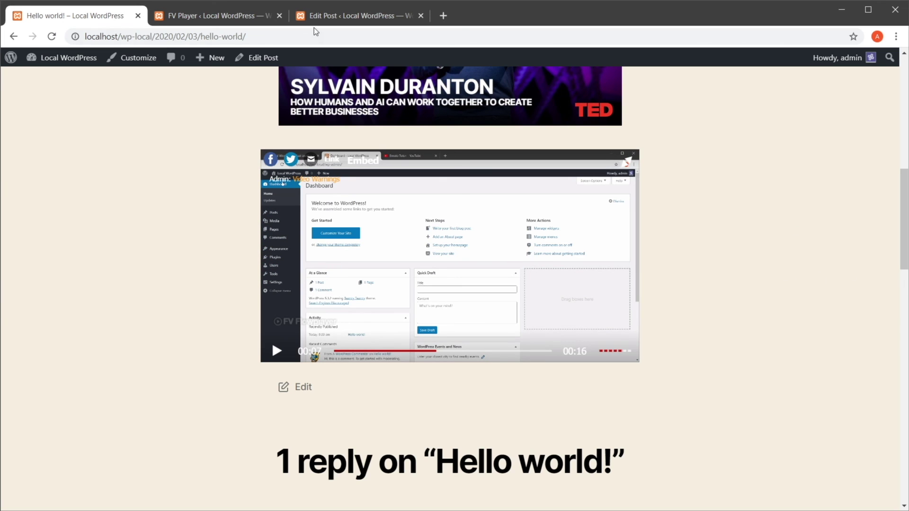
# Go back to WordPress admin and reach the Add Plugins page
pyautogui.click(232, 15)
pyautogui.click(62, 238)
pyautogui.click(182, 90)
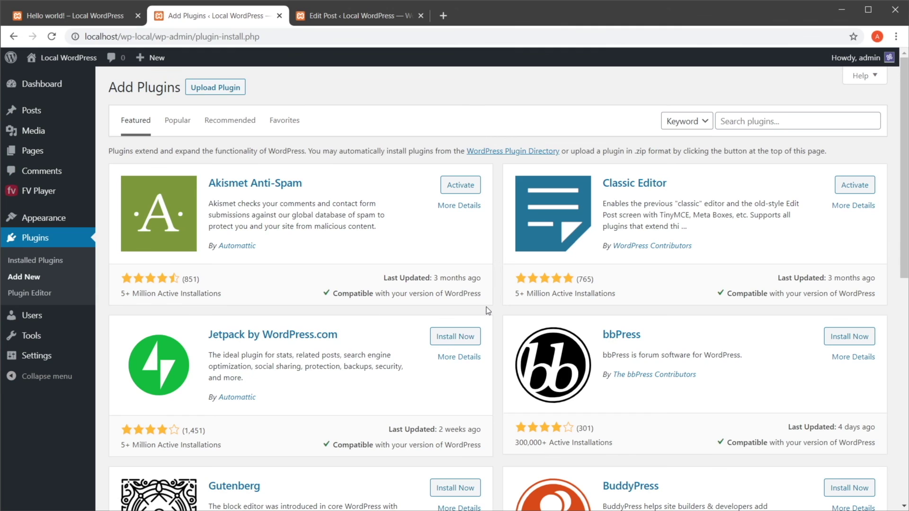